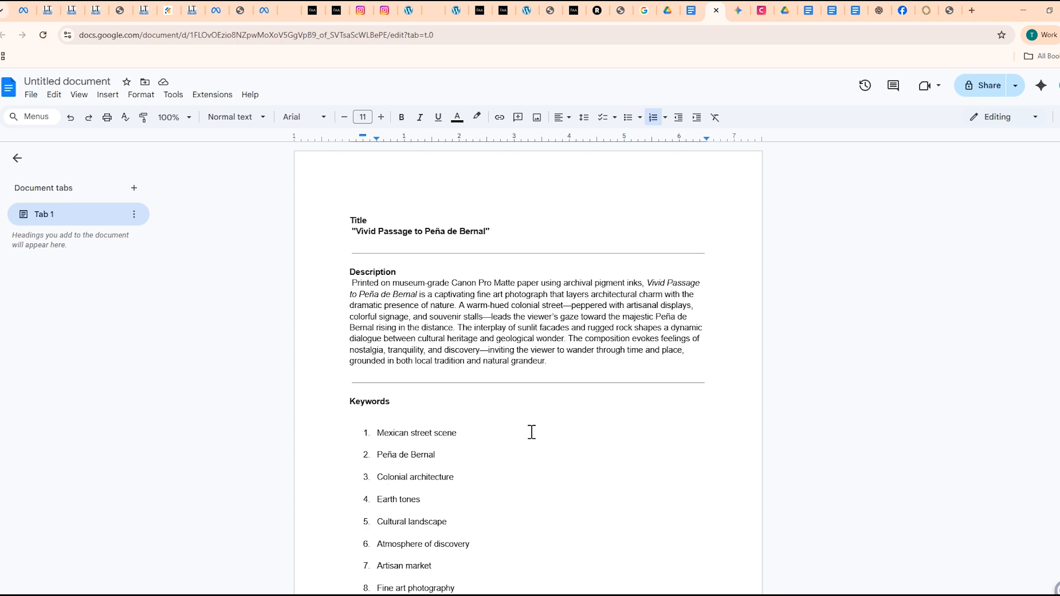
# Review the prepared title, description, keywords and image size for the artwork in the document
pyautogui.scroll(-3, 531, 432)
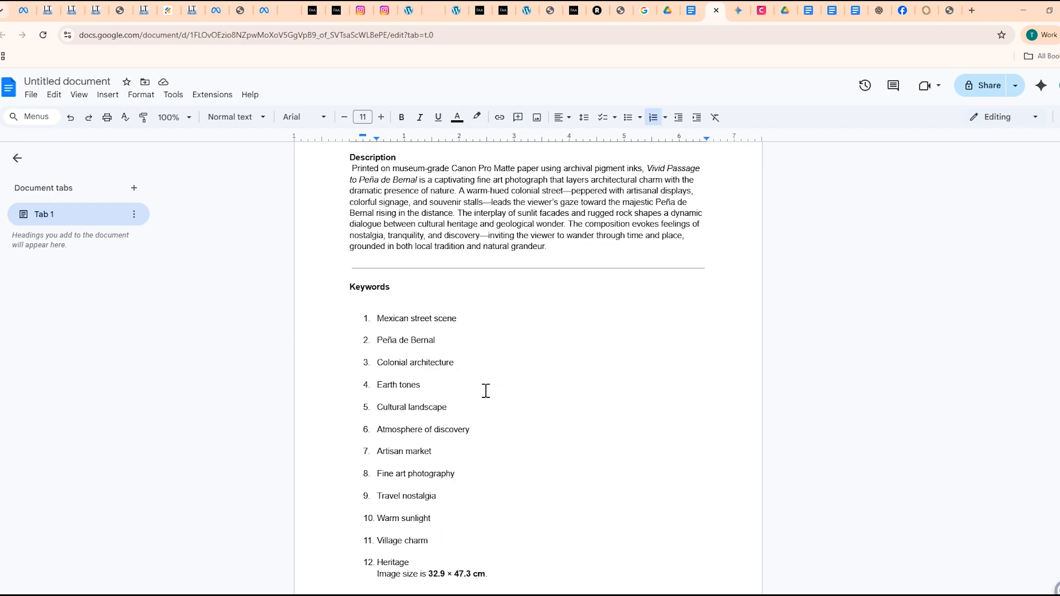
pyautogui.scroll(-2, 504, 429)
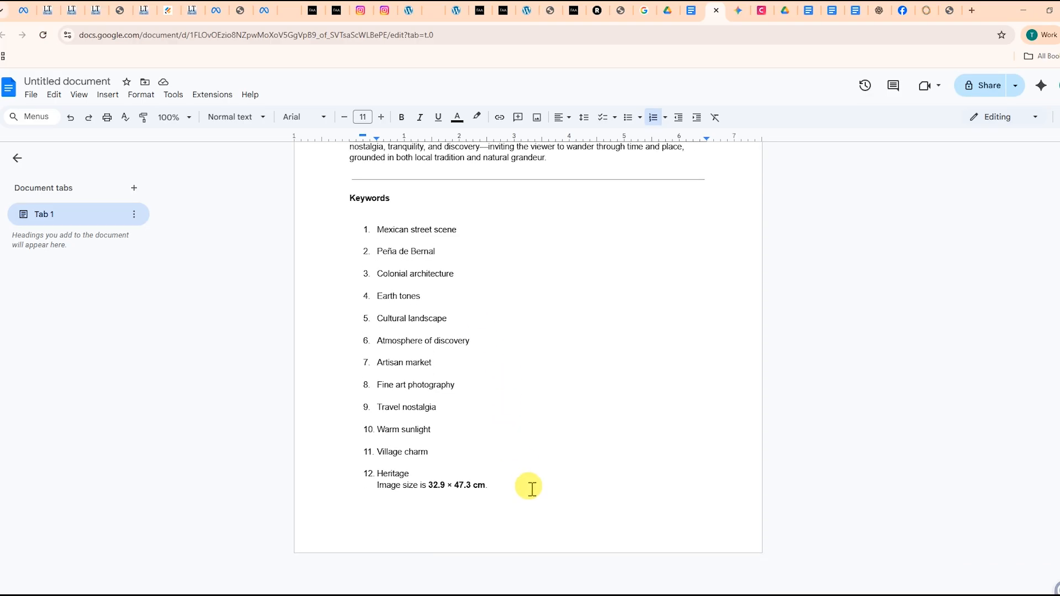
pyautogui.moveTo(471, 486); pyautogui.dragTo(422, 485)
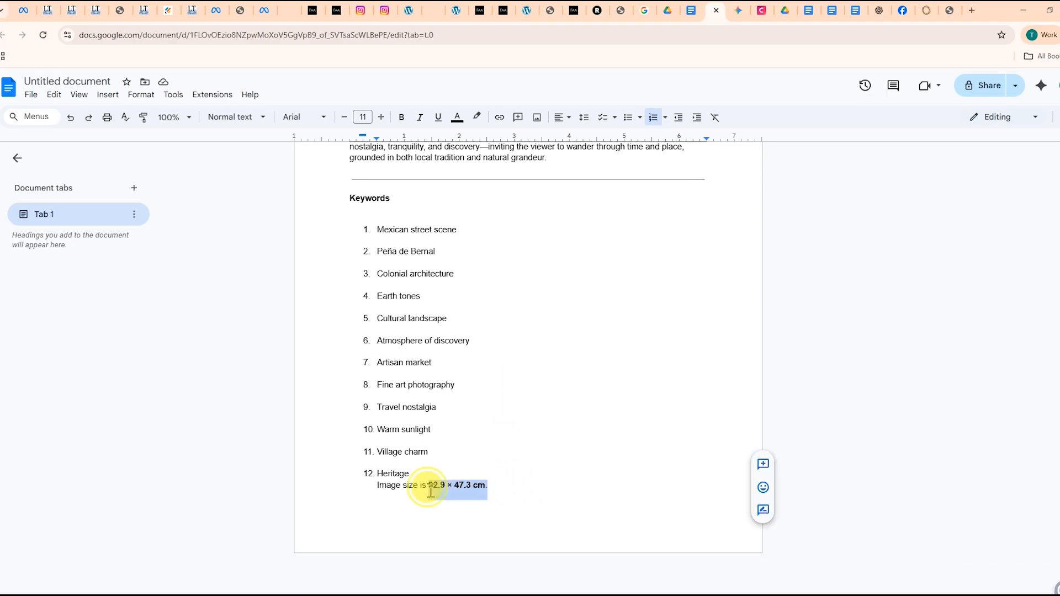
pyautogui.click(553, 476)
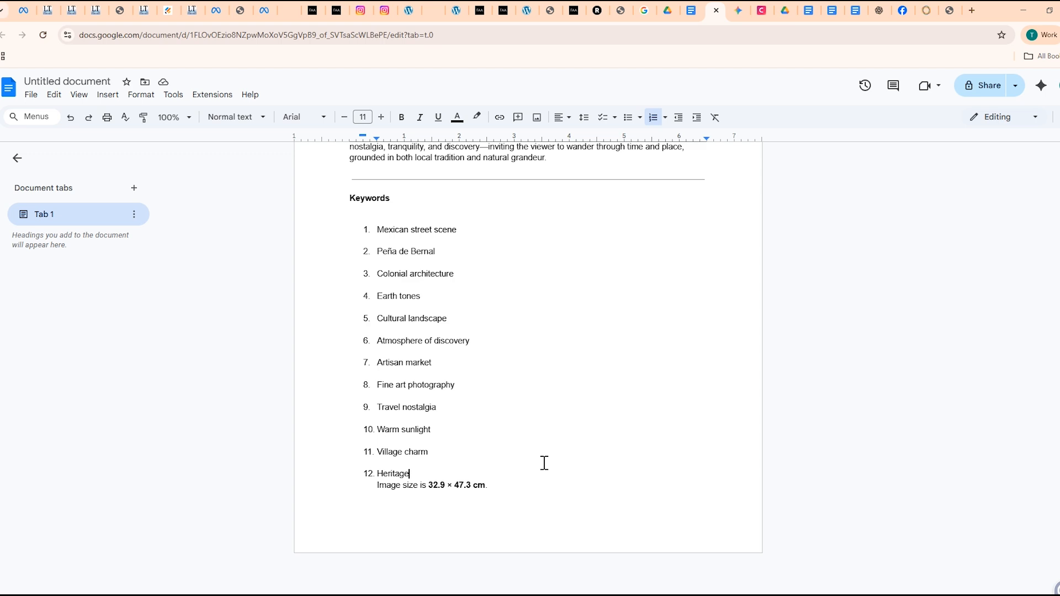
# Switch to Saatchi Art Studio and start adding a new artwork
pyautogui.click(927, 11)
pyautogui.scroll(10, 504, 366)
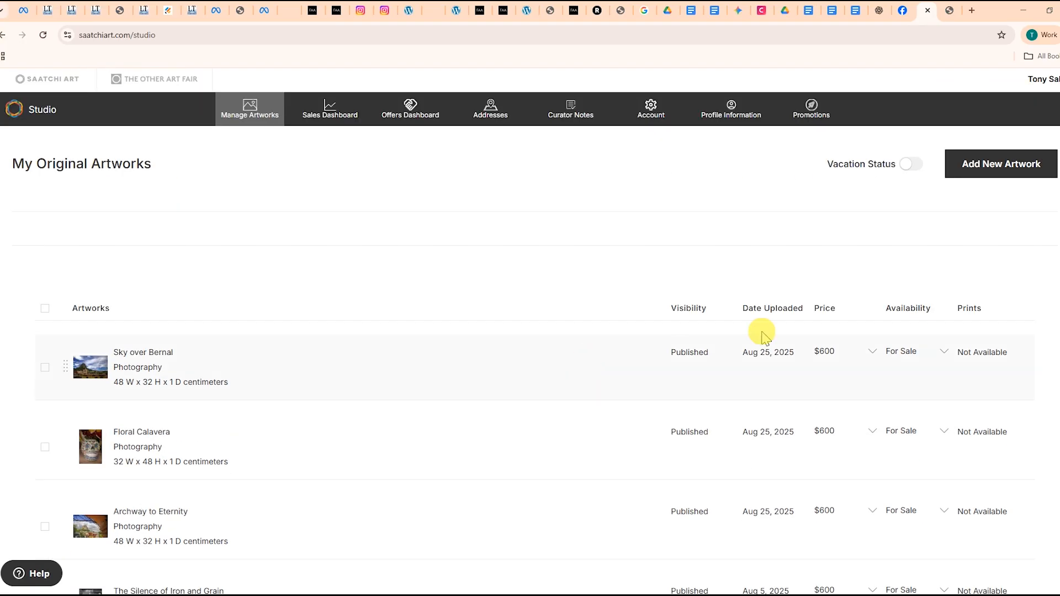
pyautogui.click(1002, 173)
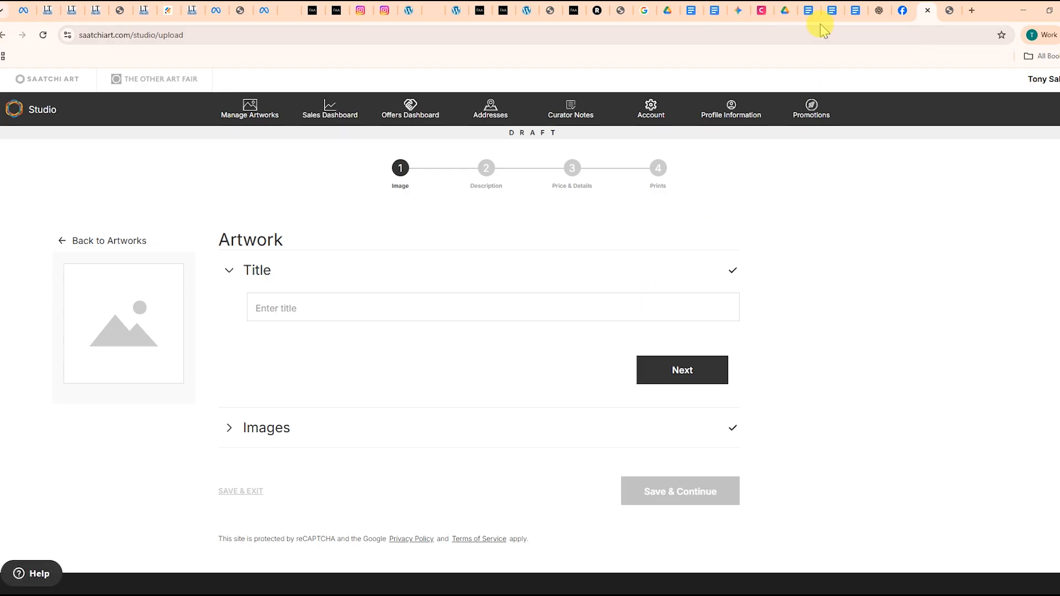
# Copy the title "Vivid Passage to Peña de Bernal" without its quotation marks from the Google Docs document into the Saatchi Art artwork title
pyautogui.click(716, 10)
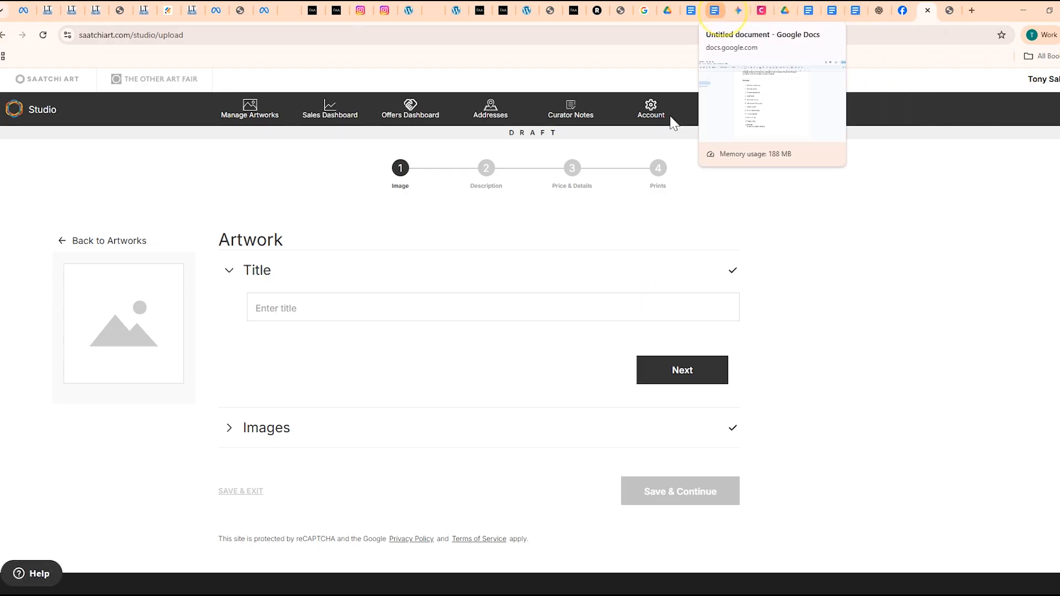
pyautogui.scroll(4, 436, 342)
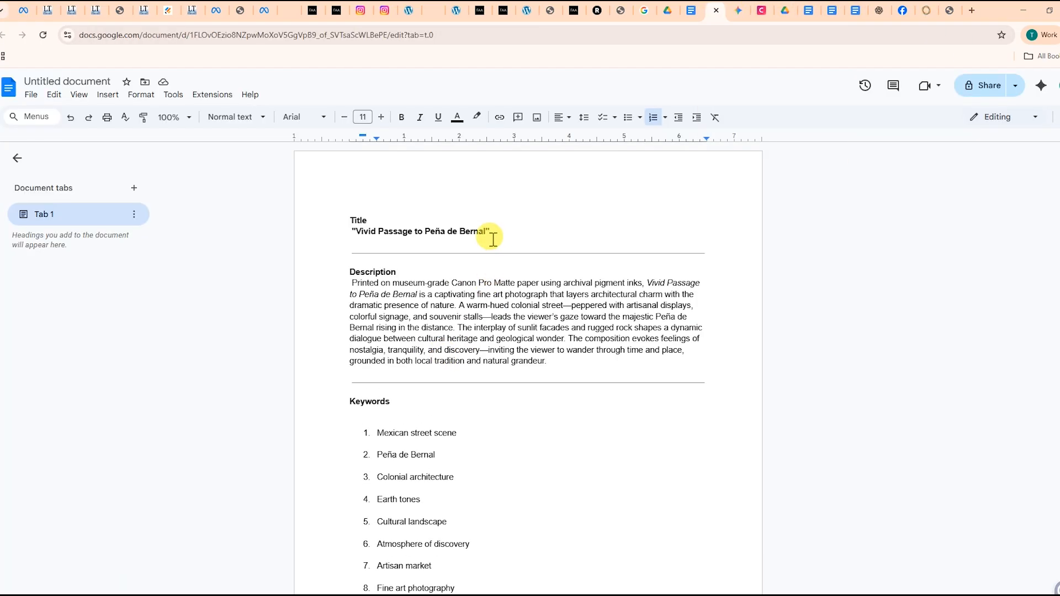
pyautogui.moveTo(486, 233); pyautogui.dragTo(359, 237)
pyautogui.hotkey('ctrl', 'c')
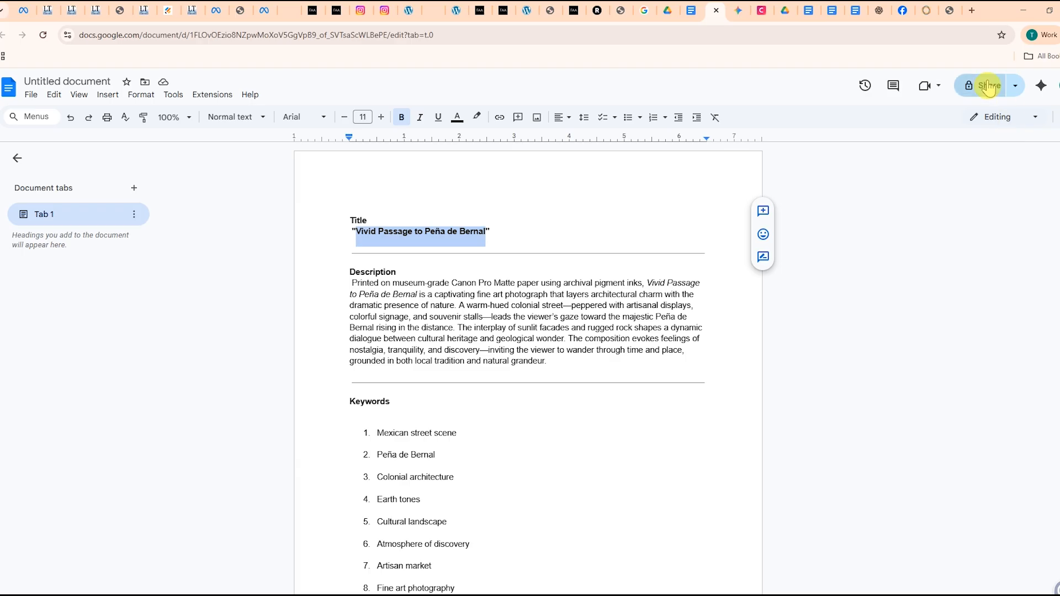
pyautogui.click(927, 10)
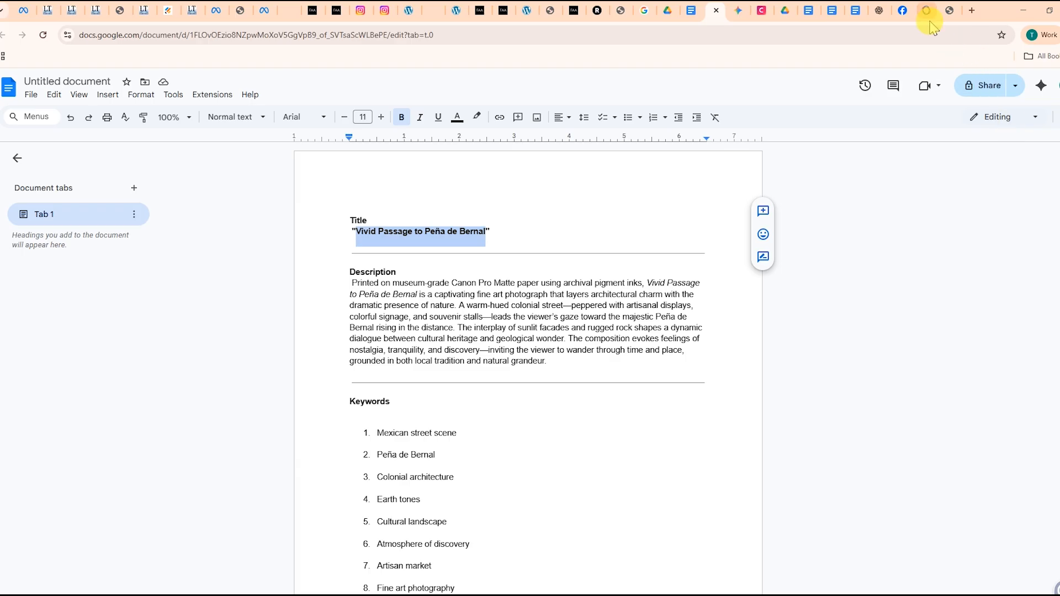
pyautogui.click(295, 307)
pyautogui.hotkey('ctrl', 'v')
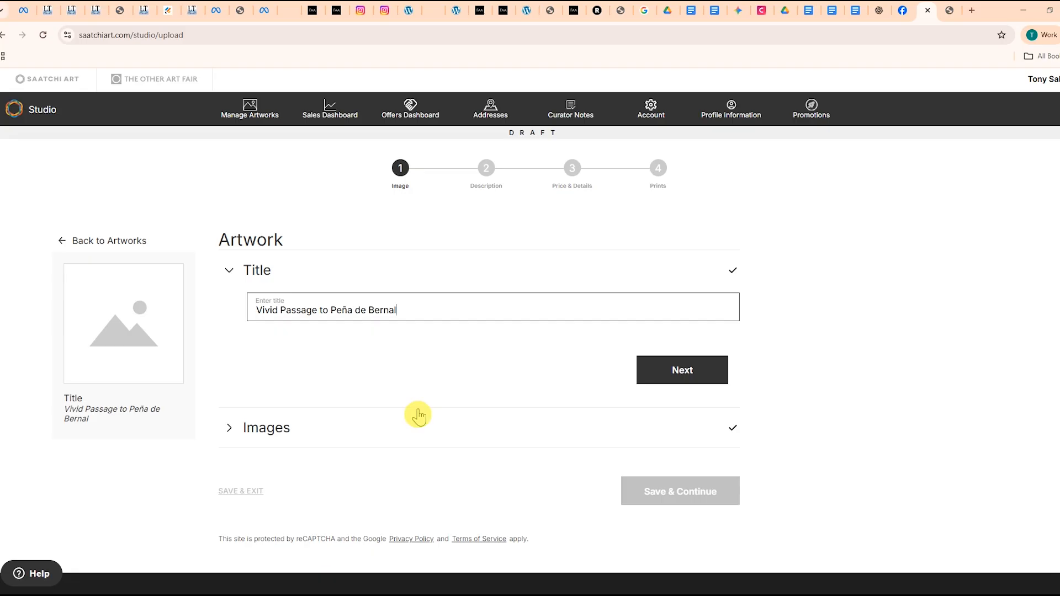
# Proceed to the artwork's images and upload Street view pano from the Desktop as the primary image
pyautogui.scroll(-1, 512, 427)
pyautogui.scroll(-1, 512, 426)
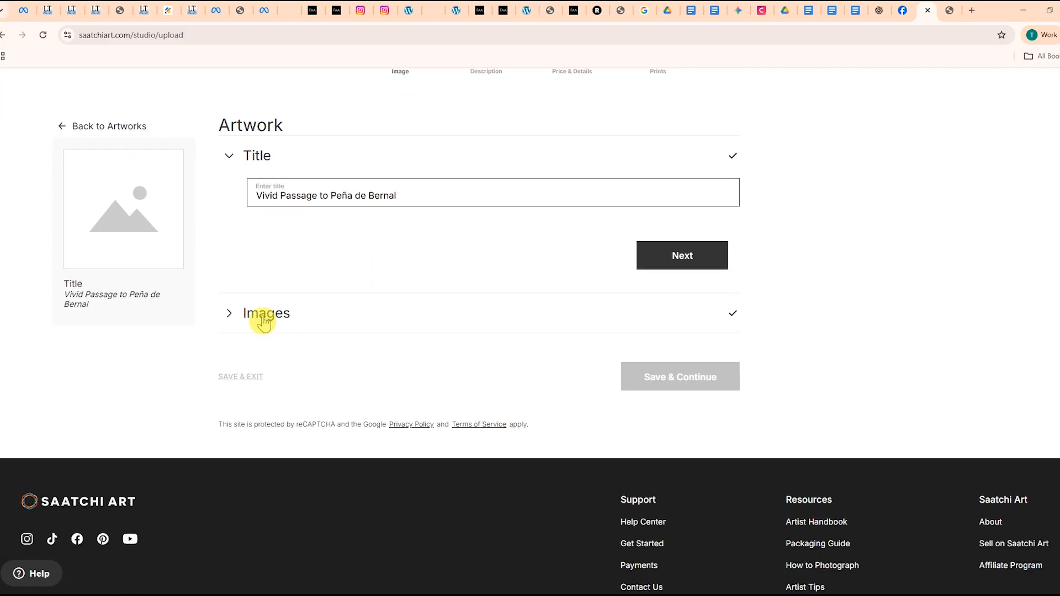
pyautogui.click(692, 274)
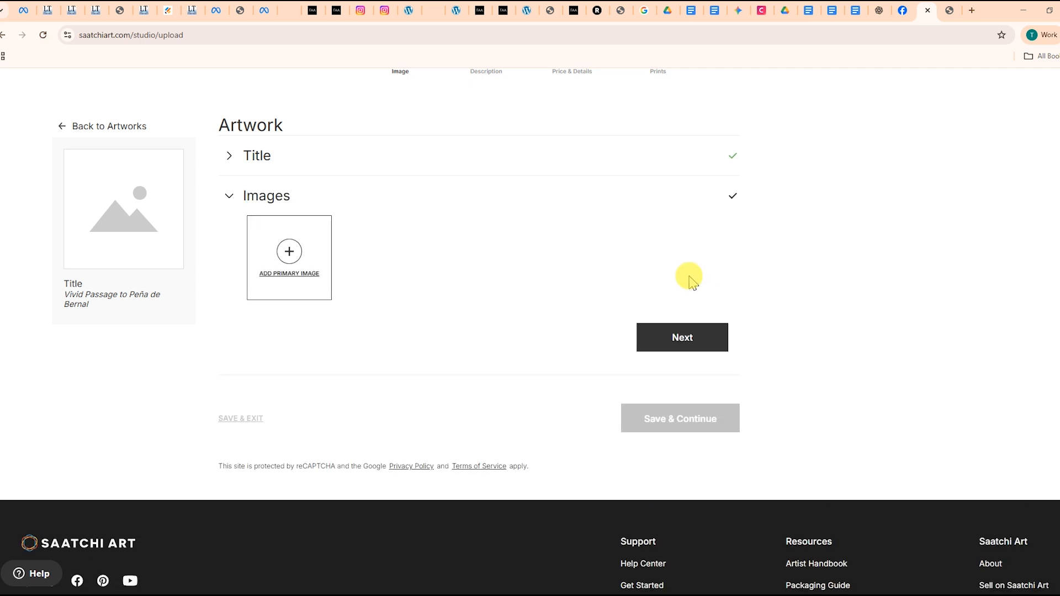
pyautogui.click(289, 253)
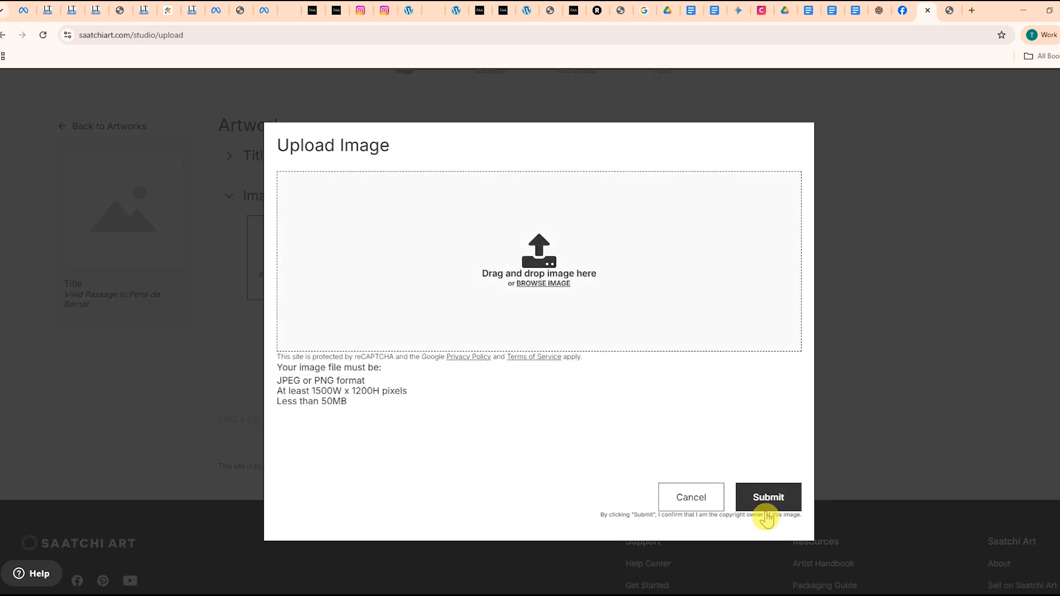
pyautogui.click(552, 288)
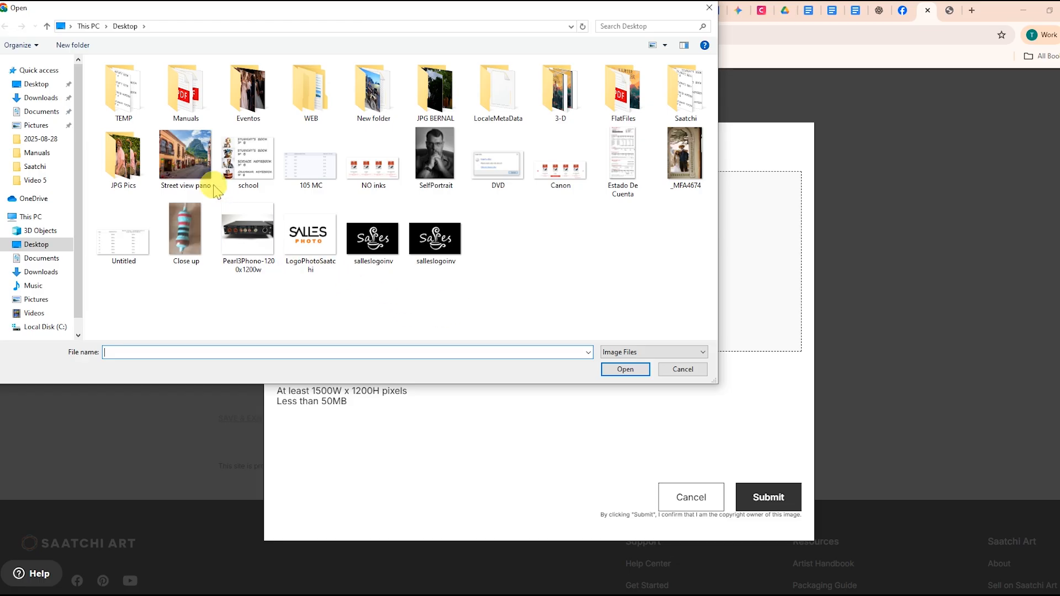
pyautogui.doubleClick(193, 161)
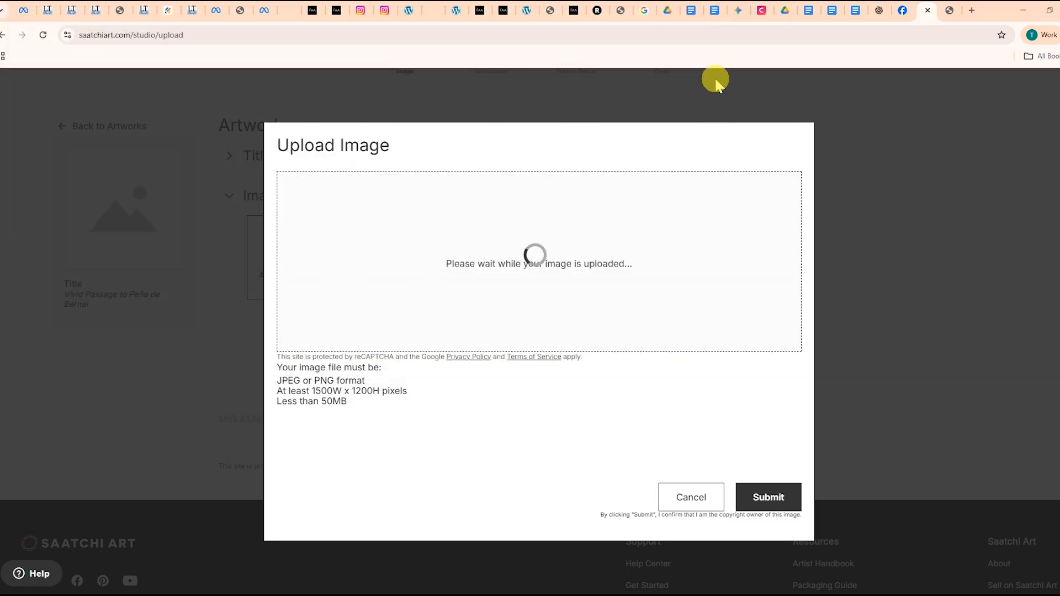
# Switch to Canvy and upload Street view pano from the Desktop as a new artwork for the framed picture in the living-room mockup
pyautogui.click(761, 11)
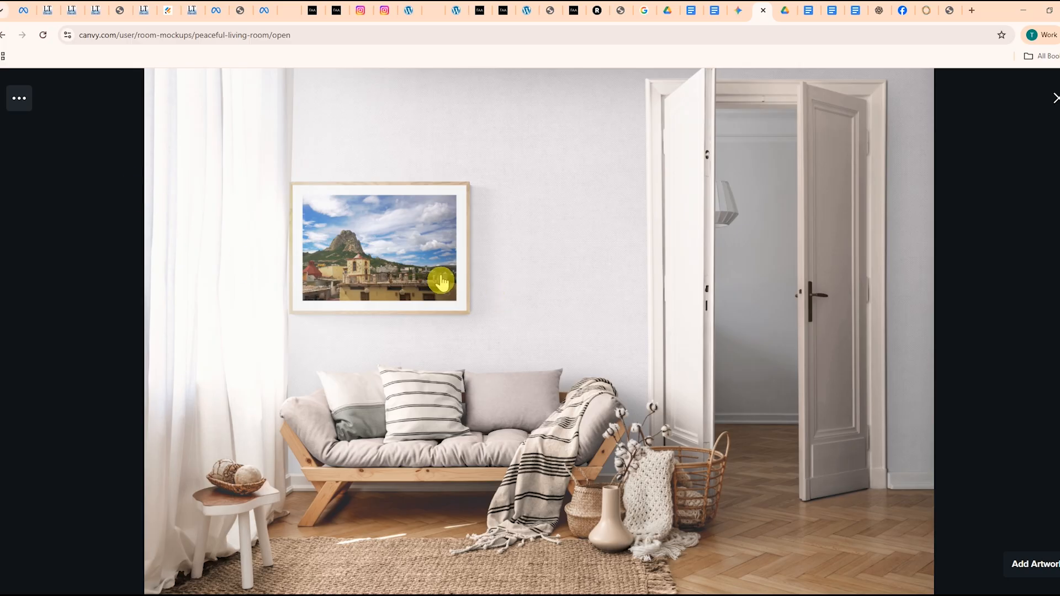
pyautogui.click(395, 245)
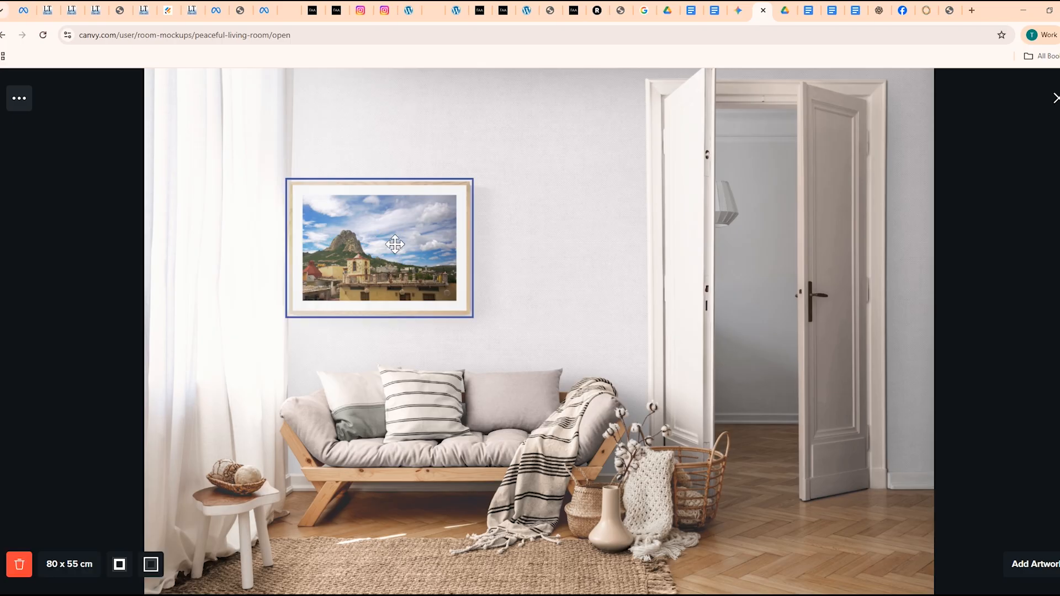
pyautogui.click(395, 244)
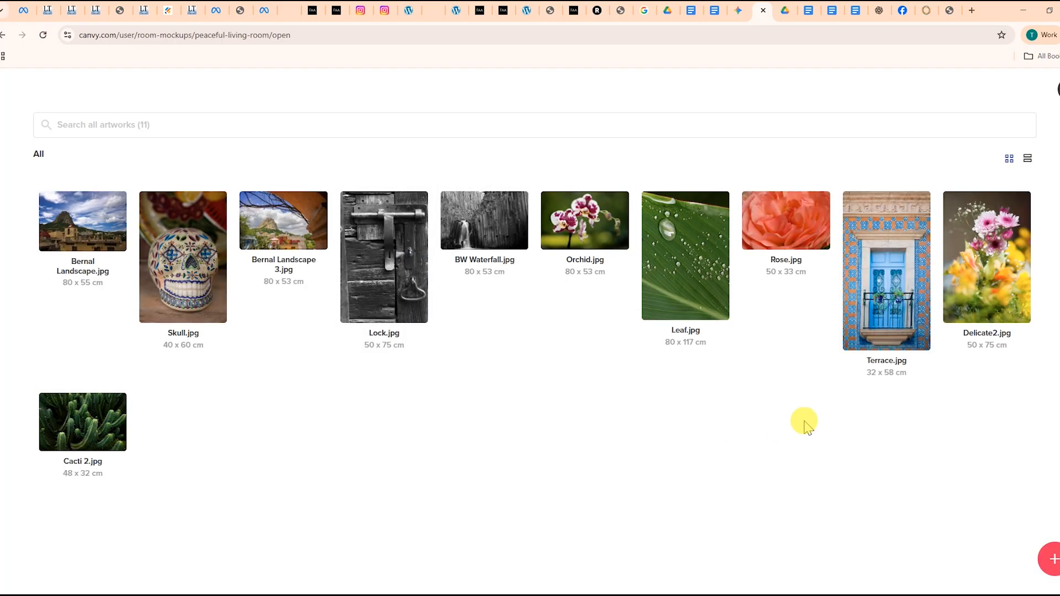
pyautogui.click(1048, 558)
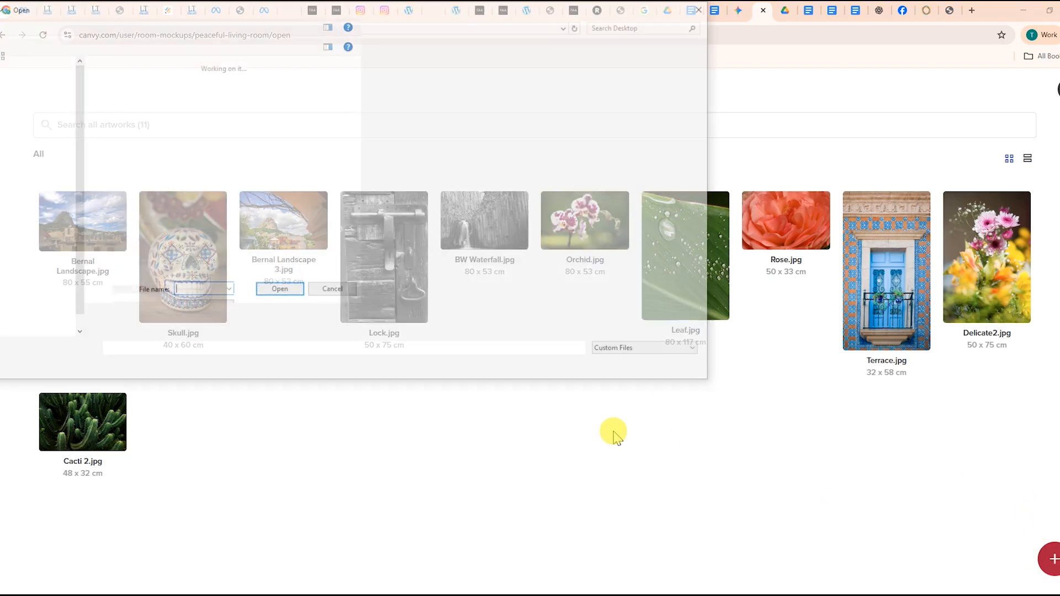
pyautogui.click(202, 152)
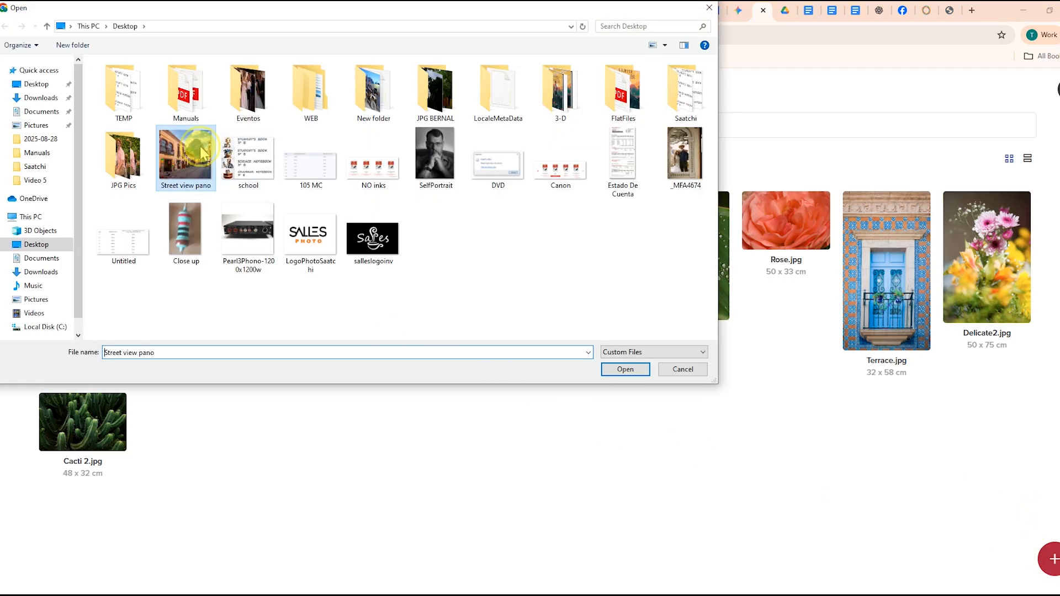
pyautogui.doubleClick(201, 152)
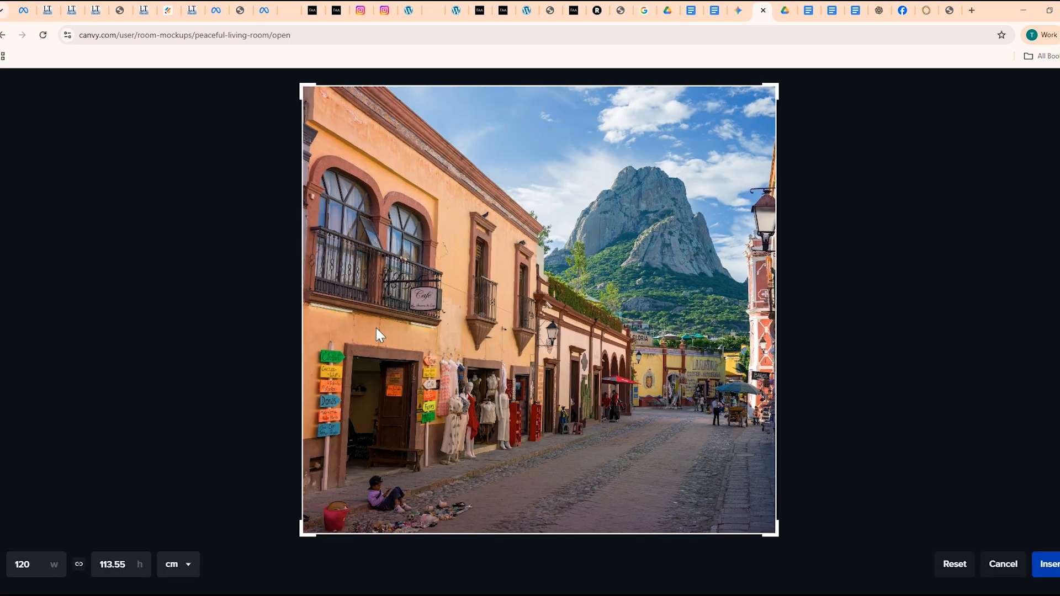
# Set the uploaded artwork's width to 45 cm with linked proportions and insert it into the artwork library
pyautogui.moveTo(42, 574); pyautogui.dragTo(15, 565)
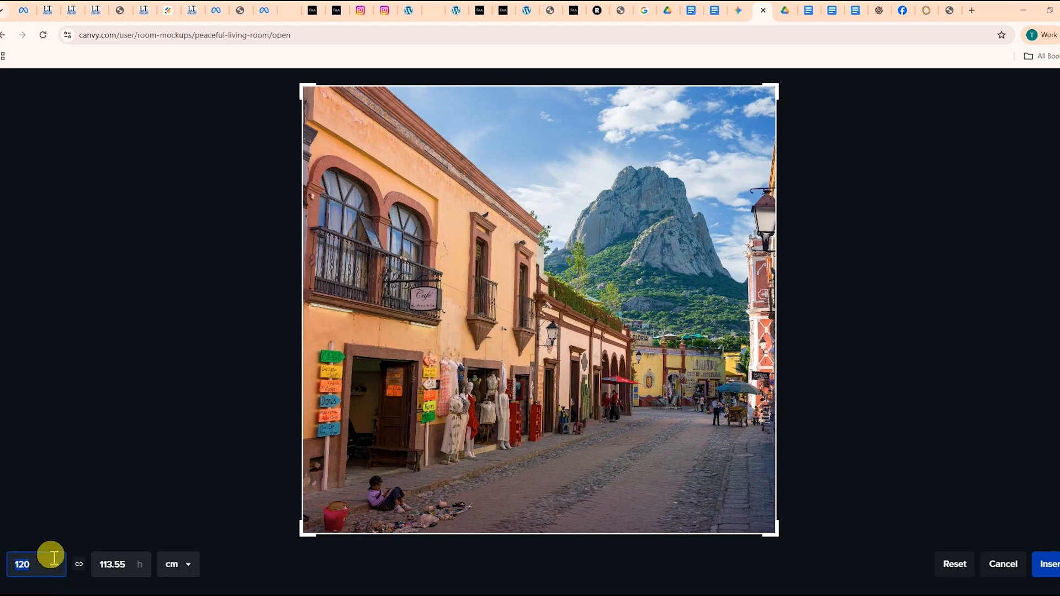
pyautogui.write('40')
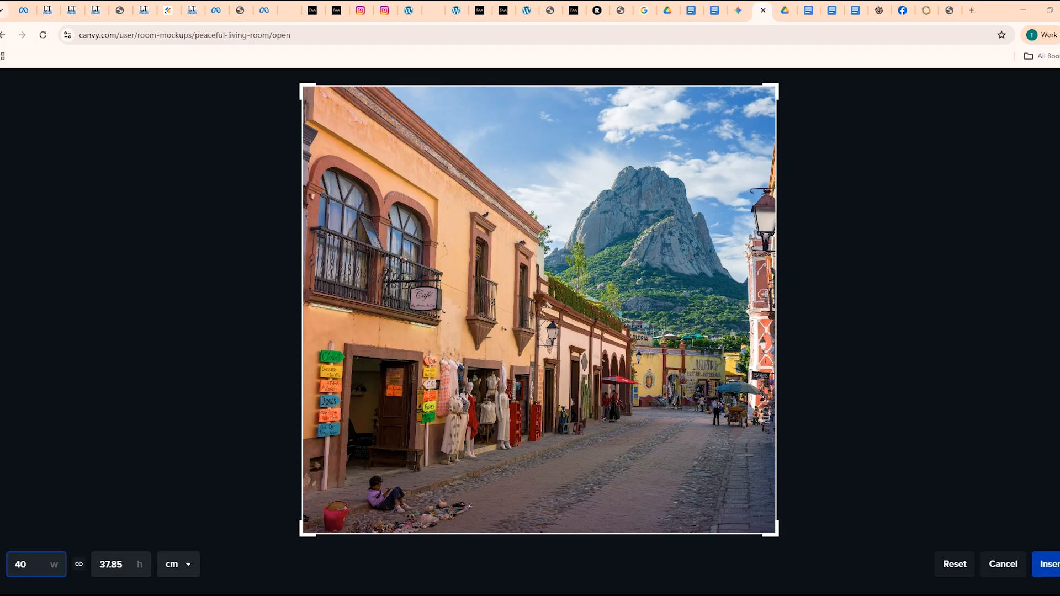
pyautogui.doubleClick(25, 568)
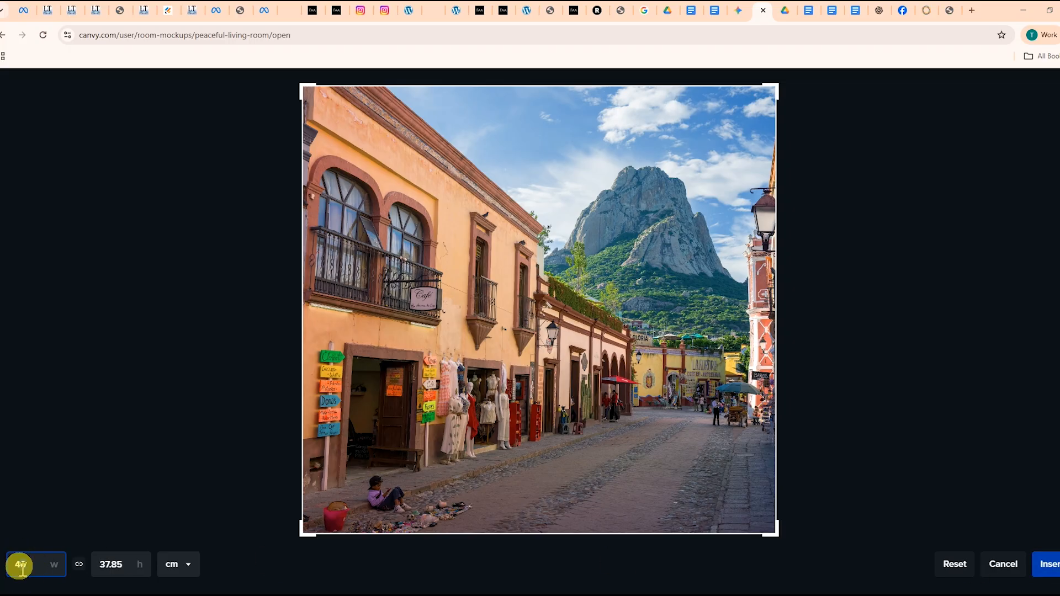
pyautogui.write('45')
pyautogui.click(110, 498)
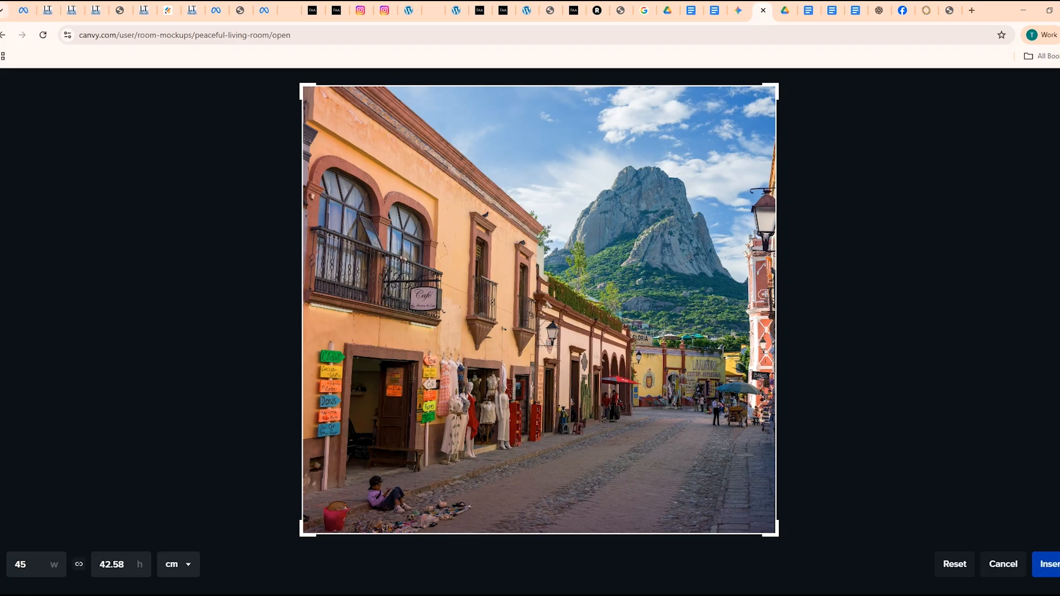
pyautogui.click(1039, 572)
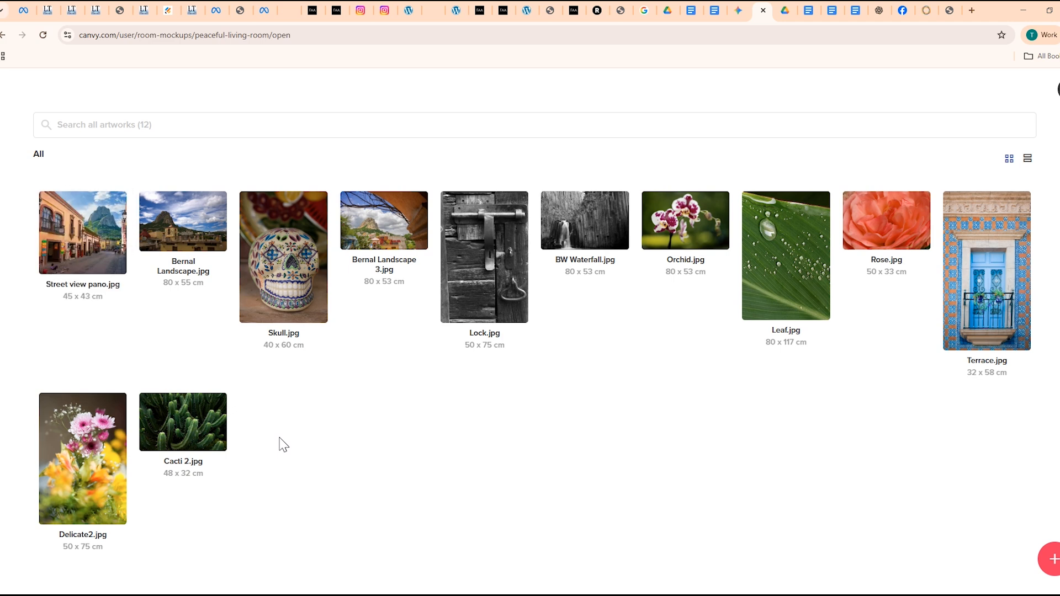
# Place Street view pano in the living-room frame and move the framed picture to the middle of the wall above the sofa
pyautogui.doubleClick(99, 251)
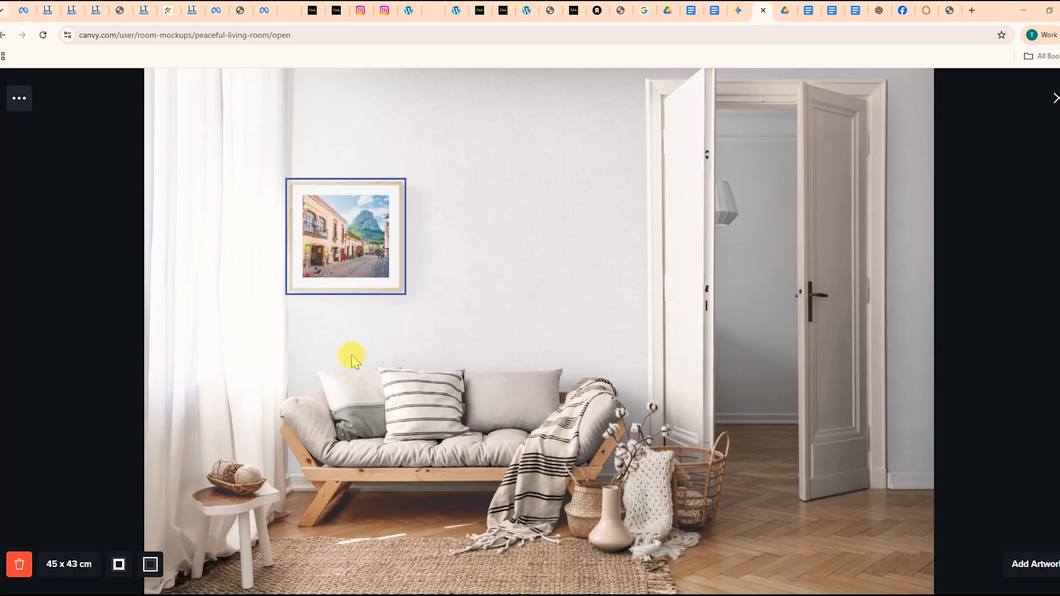
pyautogui.moveTo(345, 205); pyautogui.dragTo(446, 207)
pyautogui.click(457, 267)
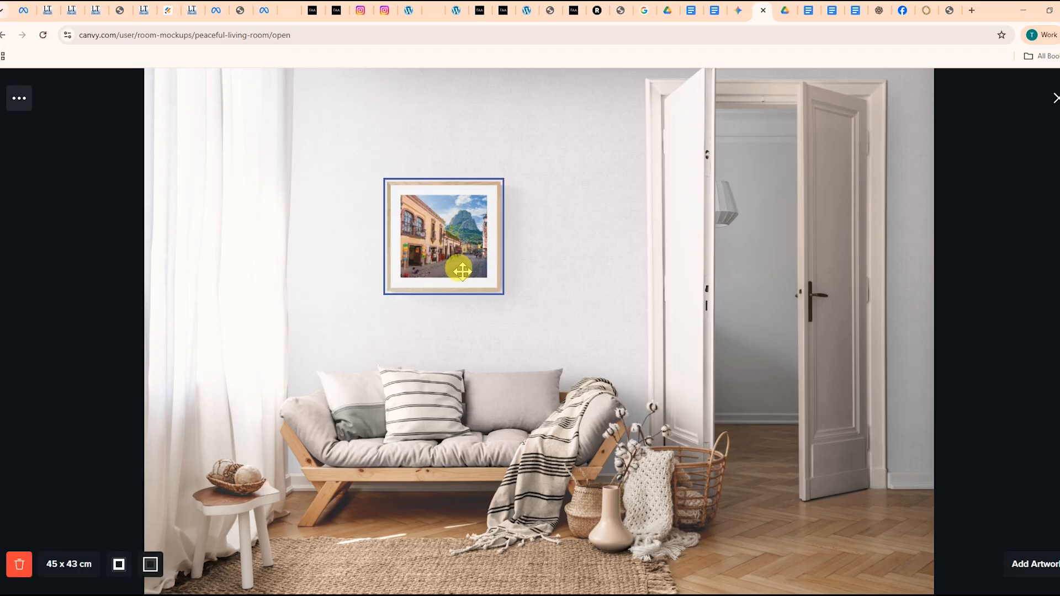
pyautogui.click(462, 266)
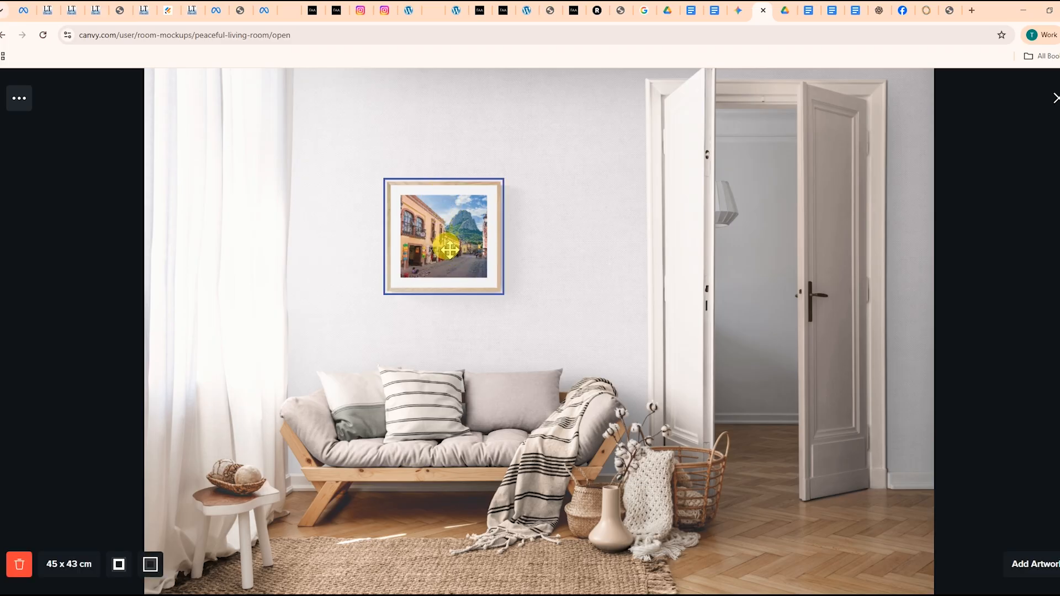
pyautogui.moveTo(441, 247); pyautogui.dragTo(449, 254)
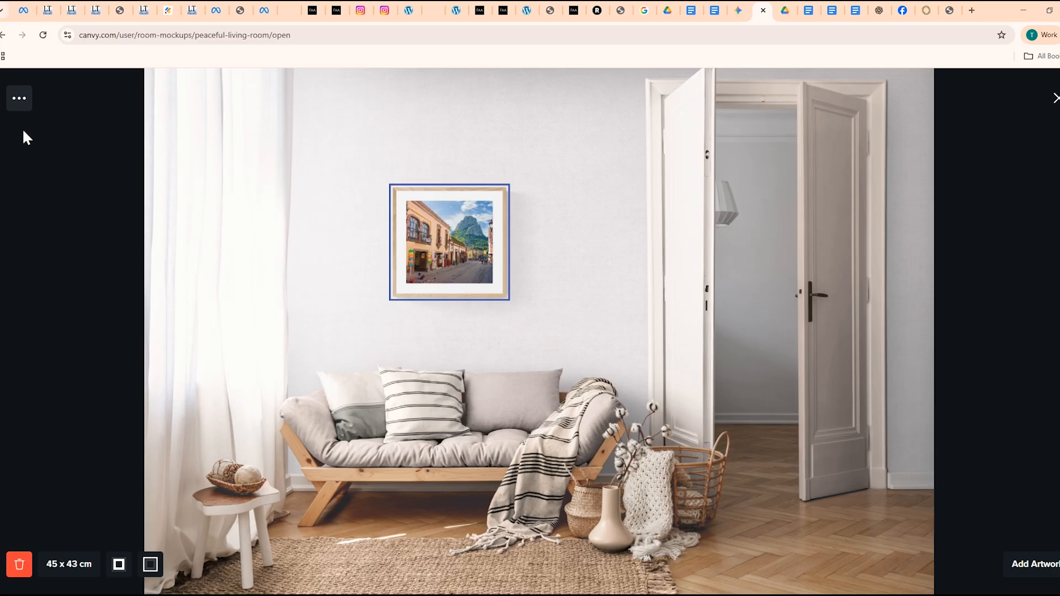
# Download the room mockup at the medium size of 4063 x 2709 px with 90% quality, and return to the Saatchi Art upload
pyautogui.click(22, 107)
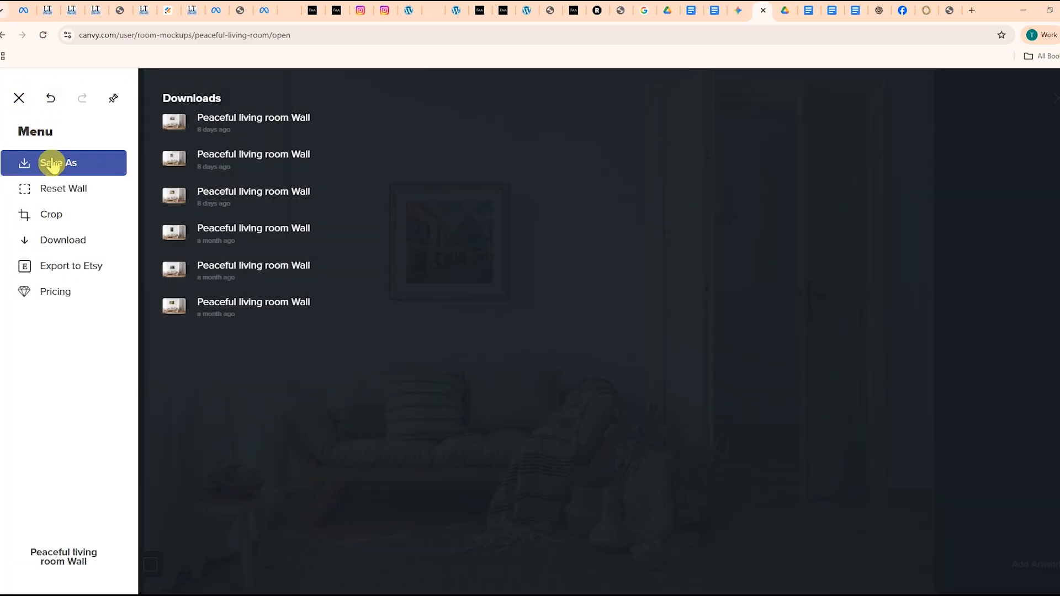
pyautogui.click(68, 244)
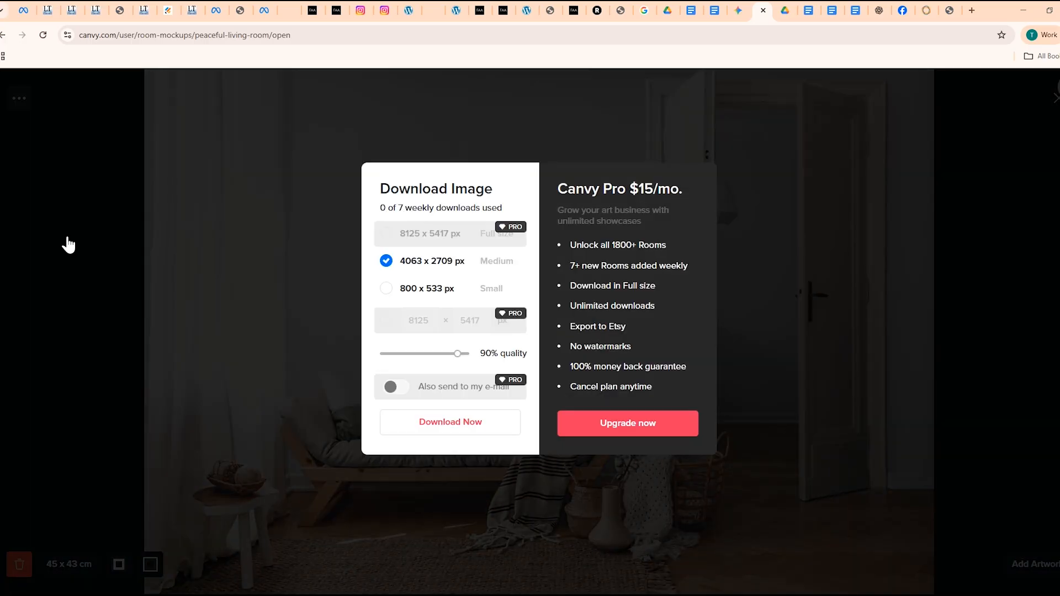
pyautogui.click(432, 431)
pyautogui.click(432, 434)
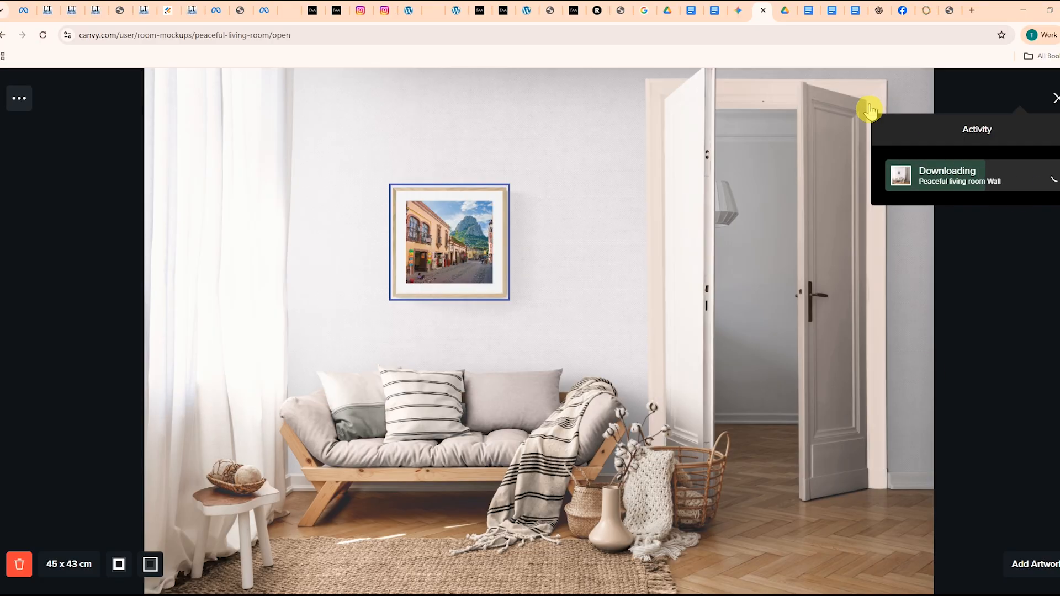
pyautogui.click(926, 10)
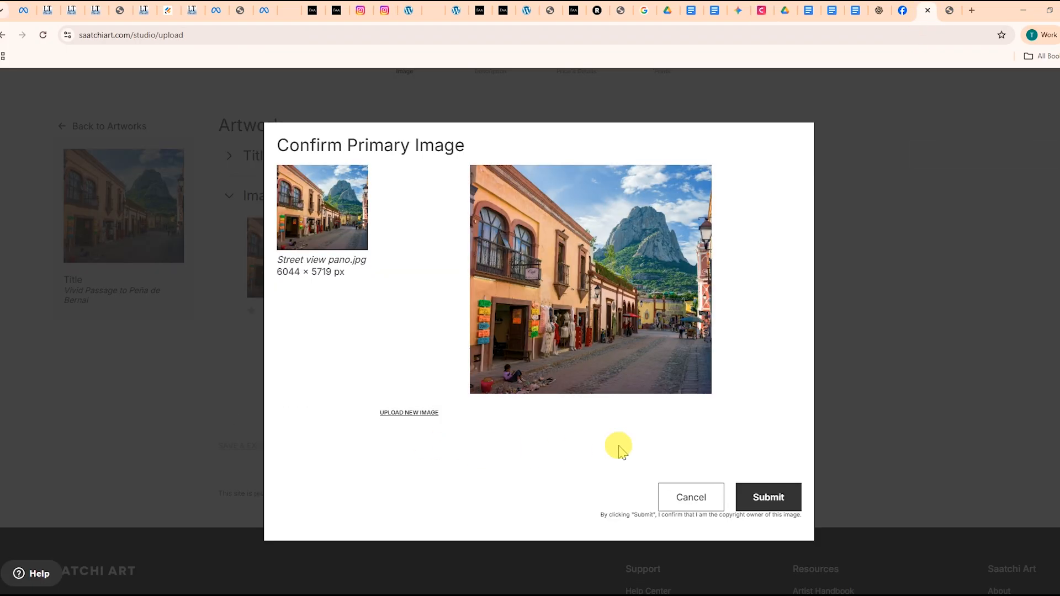
# Submit Street view pano.jpg as the primary image, check the mockup download in Canvy, and return to the Saatchi Art upload
pyautogui.click(761, 500)
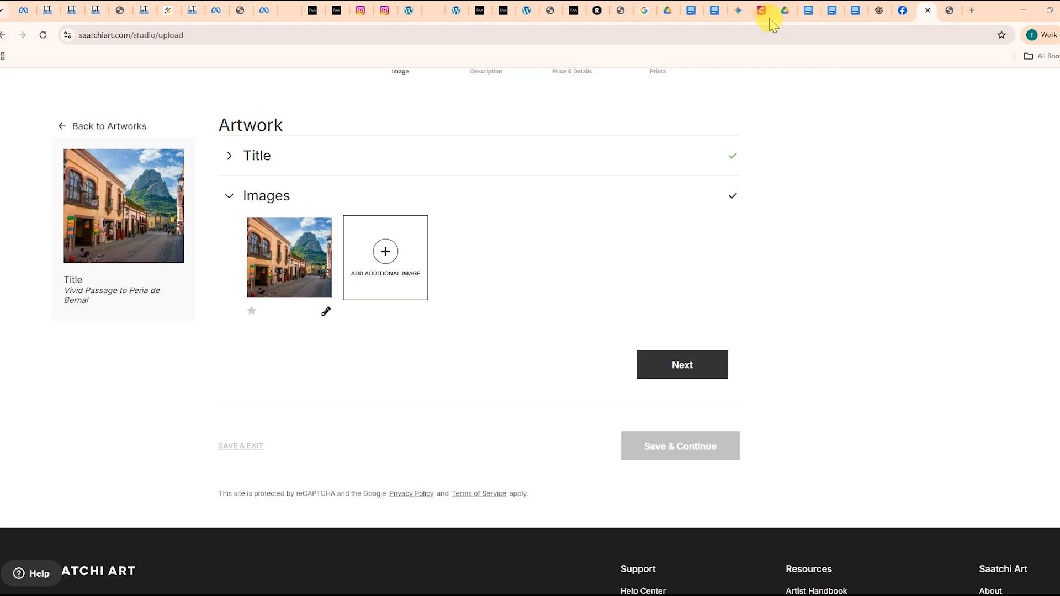
pyautogui.click(763, 15)
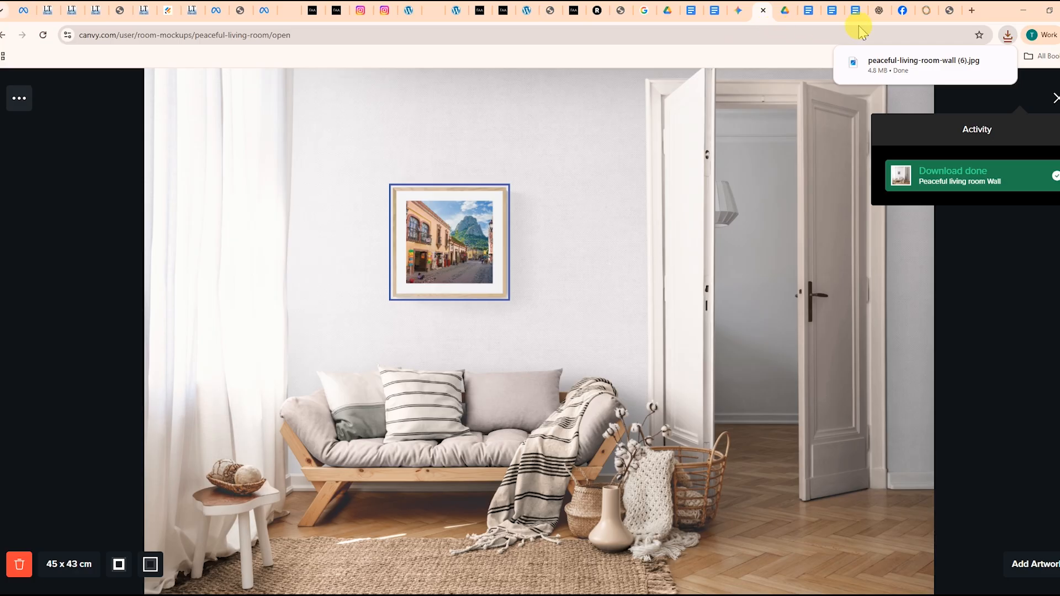
pyautogui.click(926, 12)
# Add the room mockup peaceful-living-room-wall (6).jpg from Downloads as an additional image and submit it without a caption
pyautogui.click(382, 279)
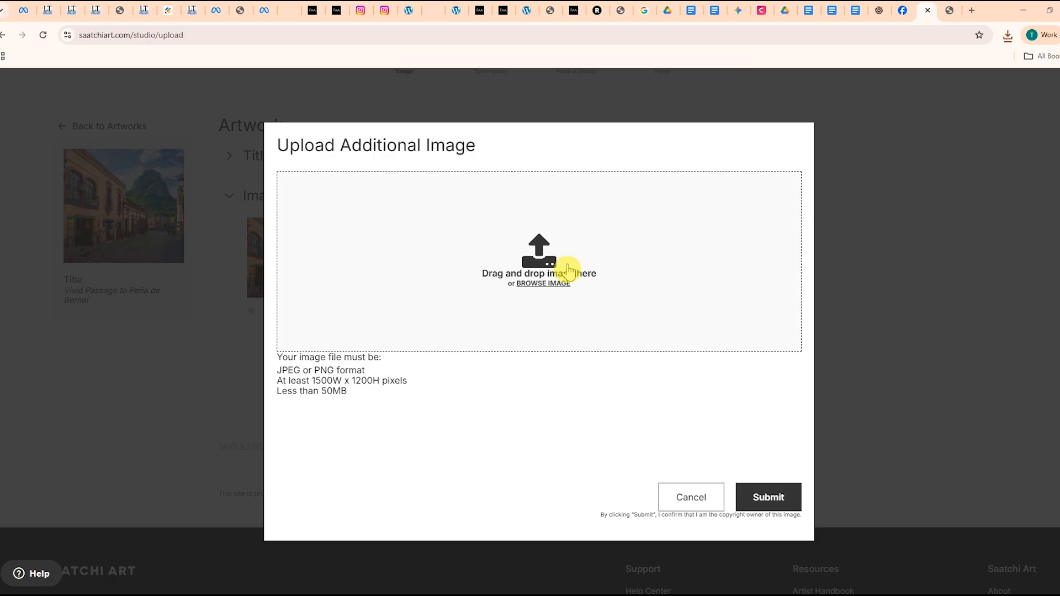
pyautogui.click(543, 284)
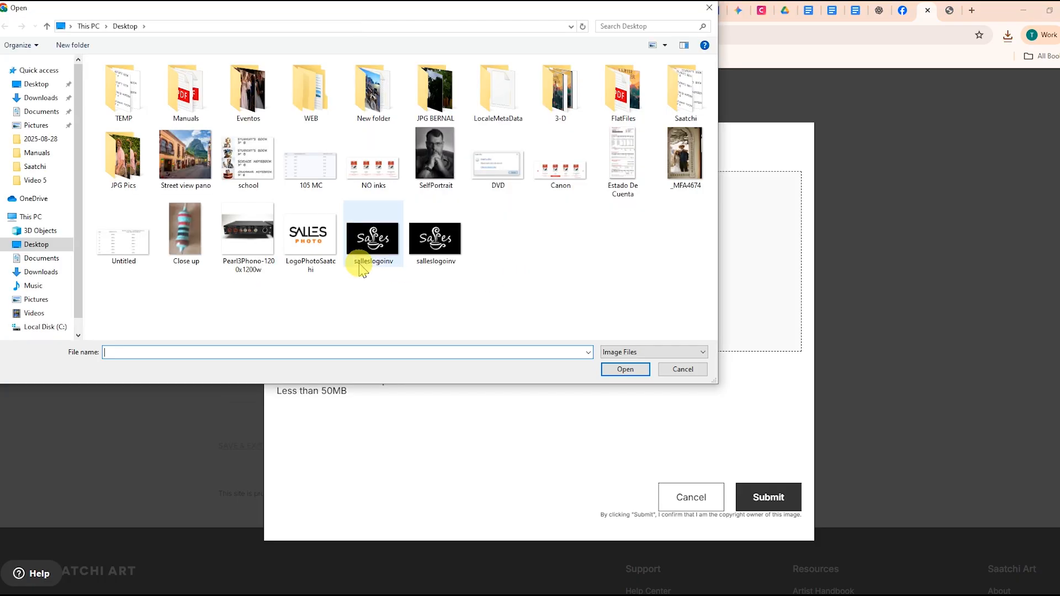
pyautogui.click(45, 275)
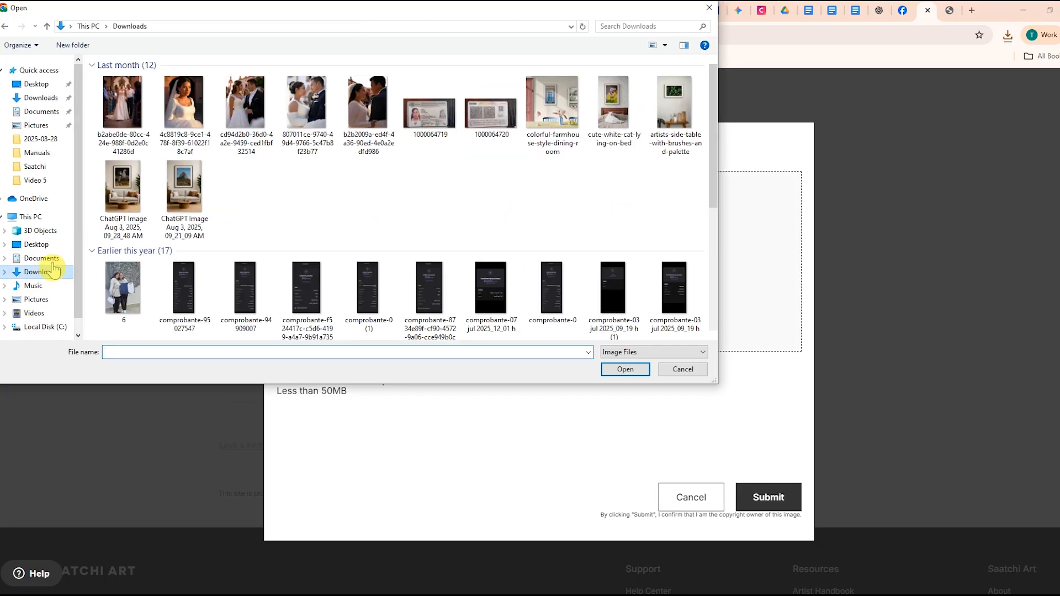
pyautogui.click(124, 108)
pyautogui.doubleClick(126, 114)
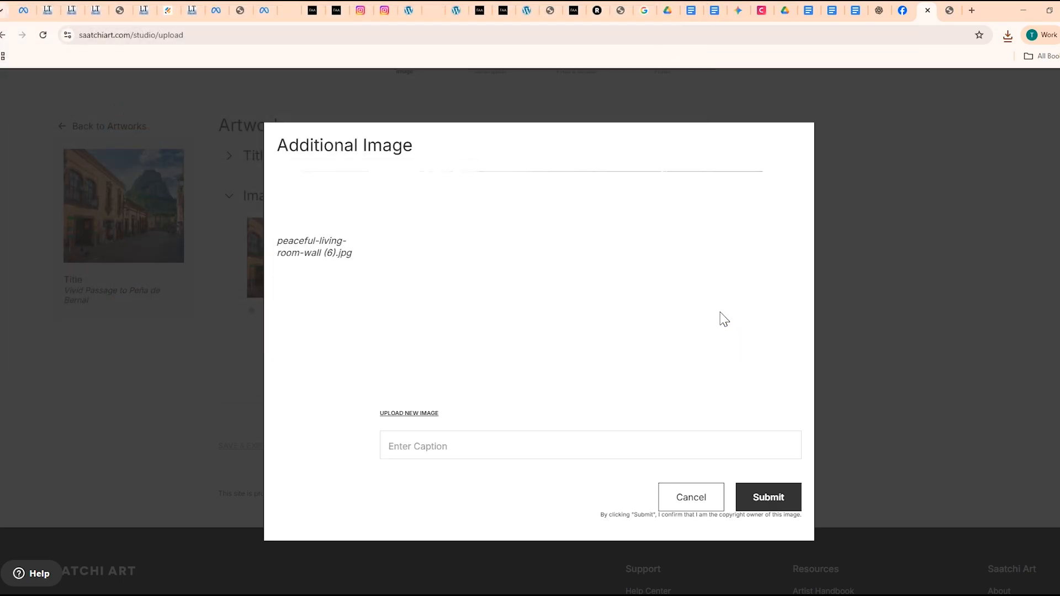
pyautogui.click(768, 500)
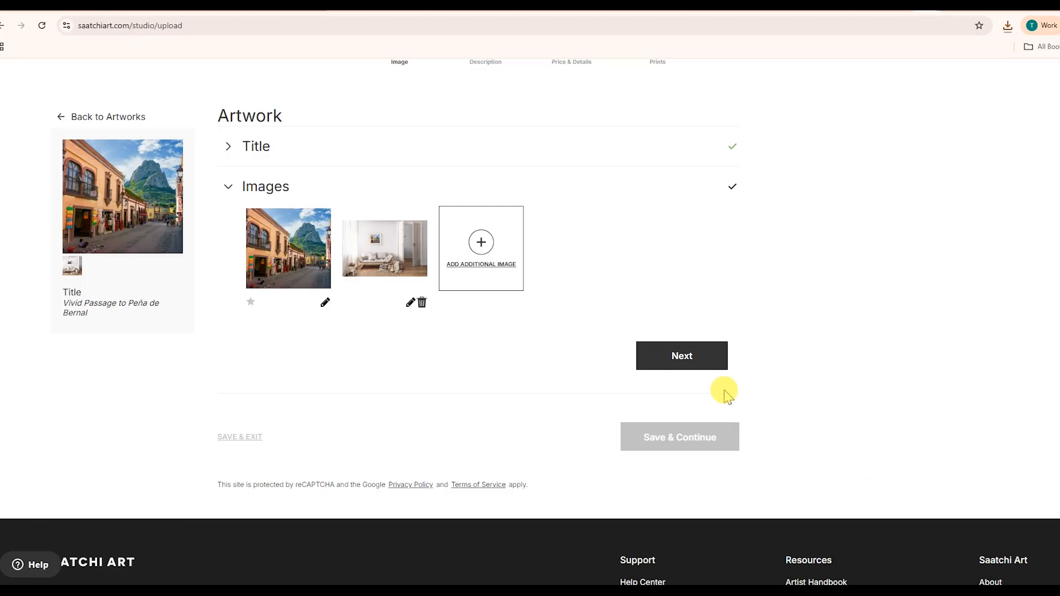
# Complete the Images section, save the artwork and continue to the Description stage
pyautogui.click(689, 364)
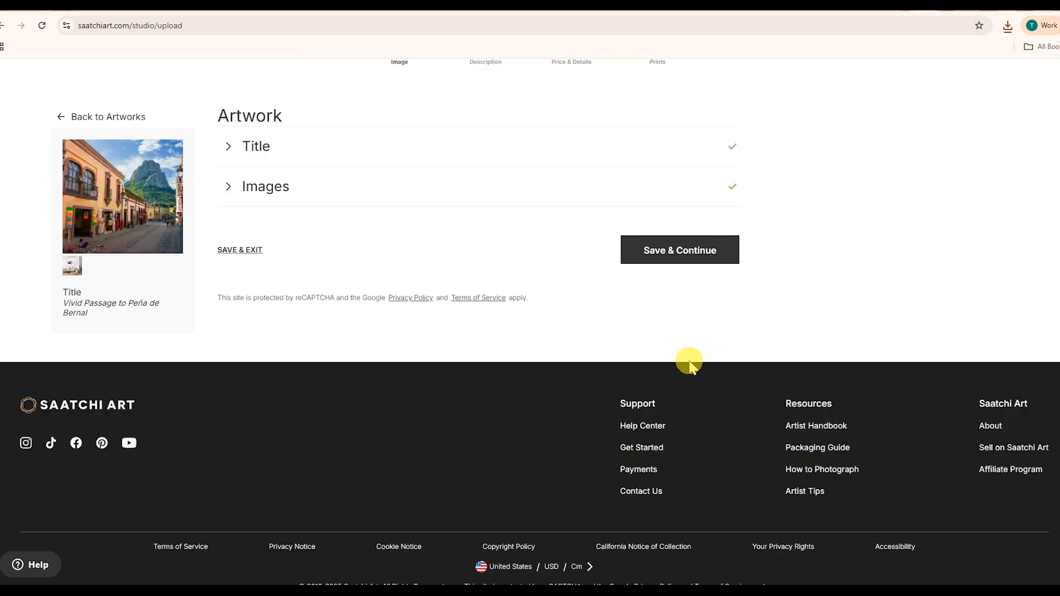
pyautogui.click(675, 256)
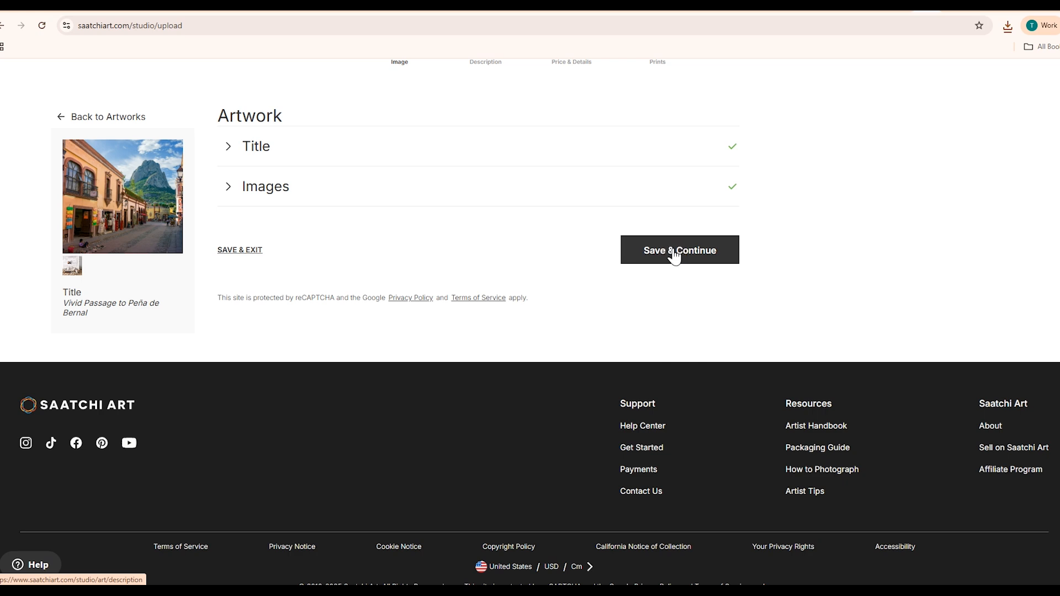
pyautogui.click(675, 255)
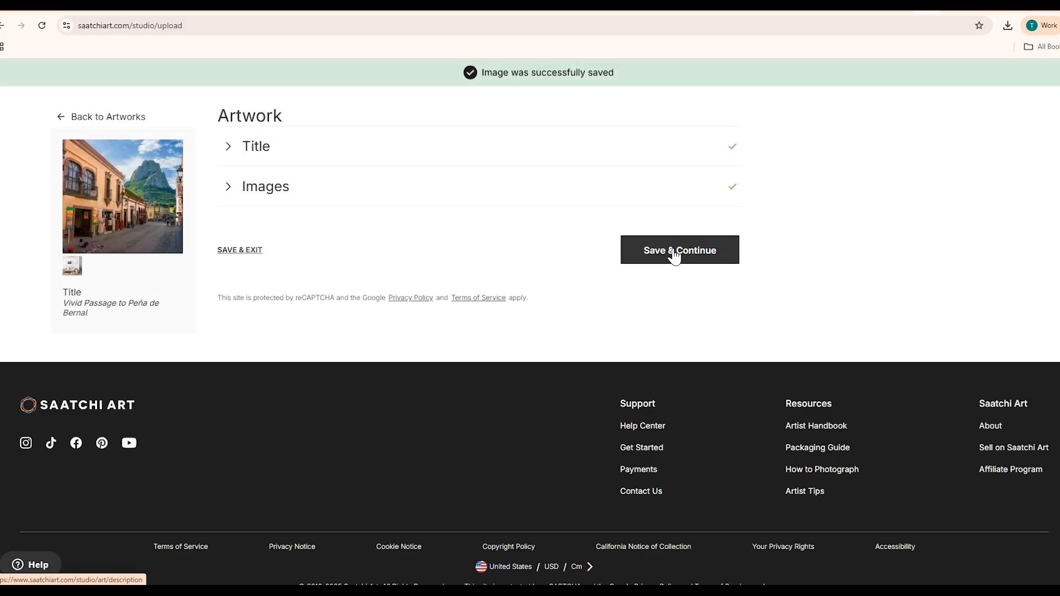
pyautogui.click(675, 253)
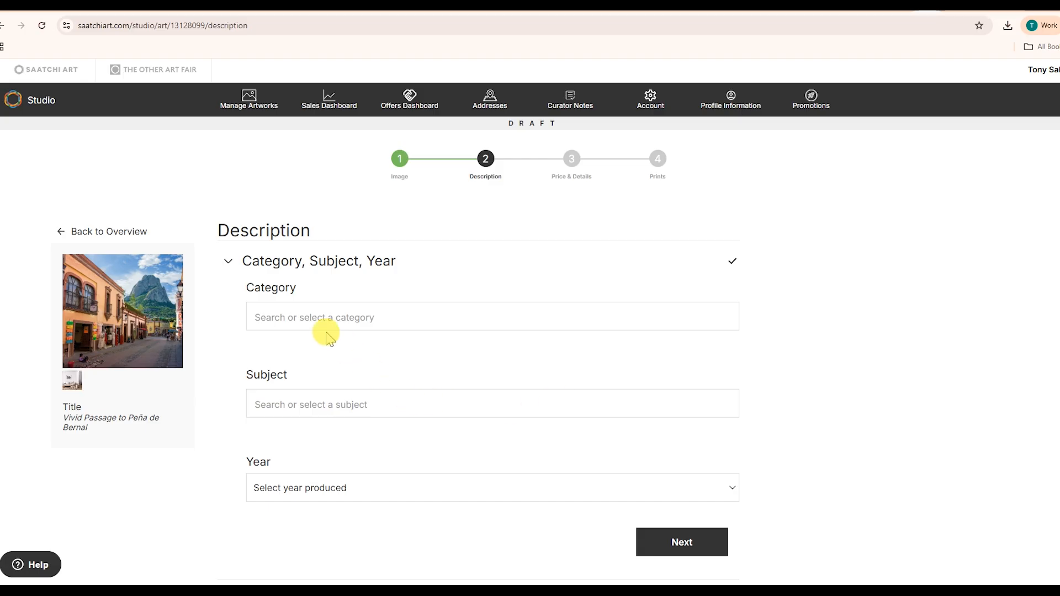
# Set the artwork's category to Photography and its subject to Landscape
pyautogui.click(312, 320)
pyautogui.click(276, 352)
pyautogui.click(291, 402)
pyautogui.click(461, 350)
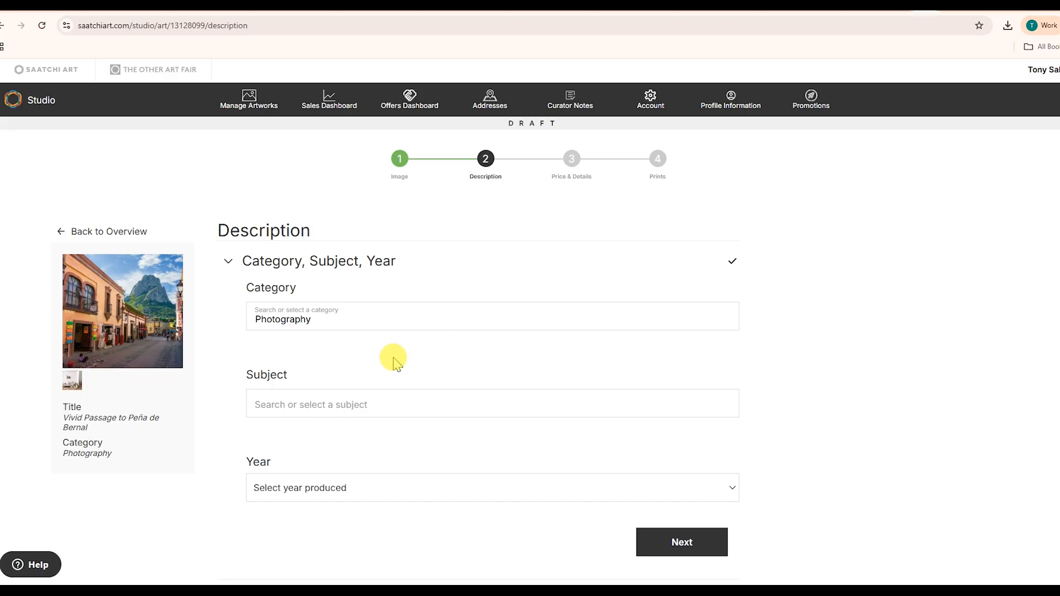
pyautogui.click(293, 406)
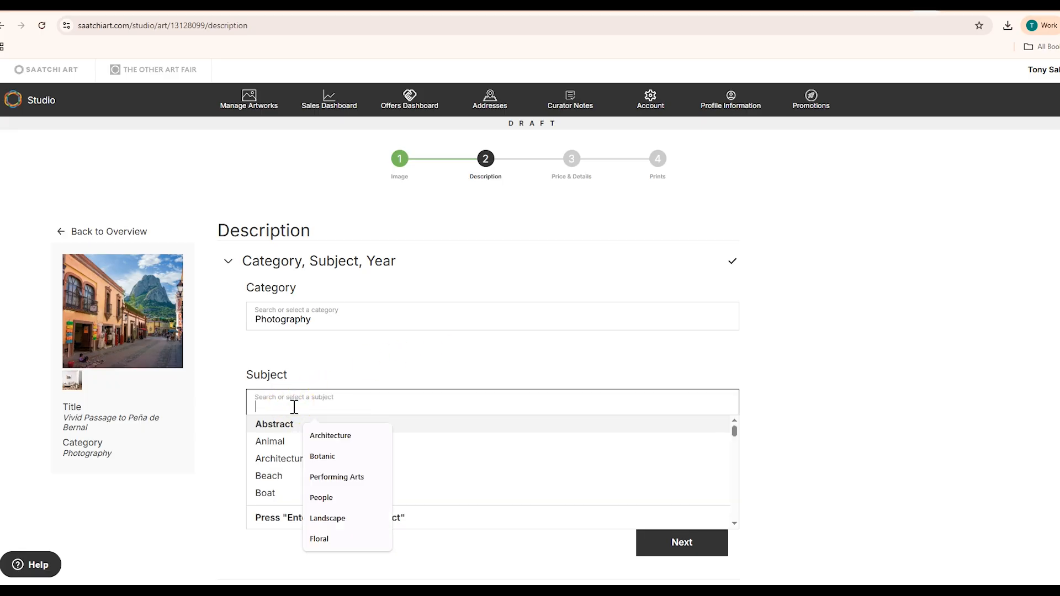
pyautogui.click(339, 519)
pyautogui.press('Return')
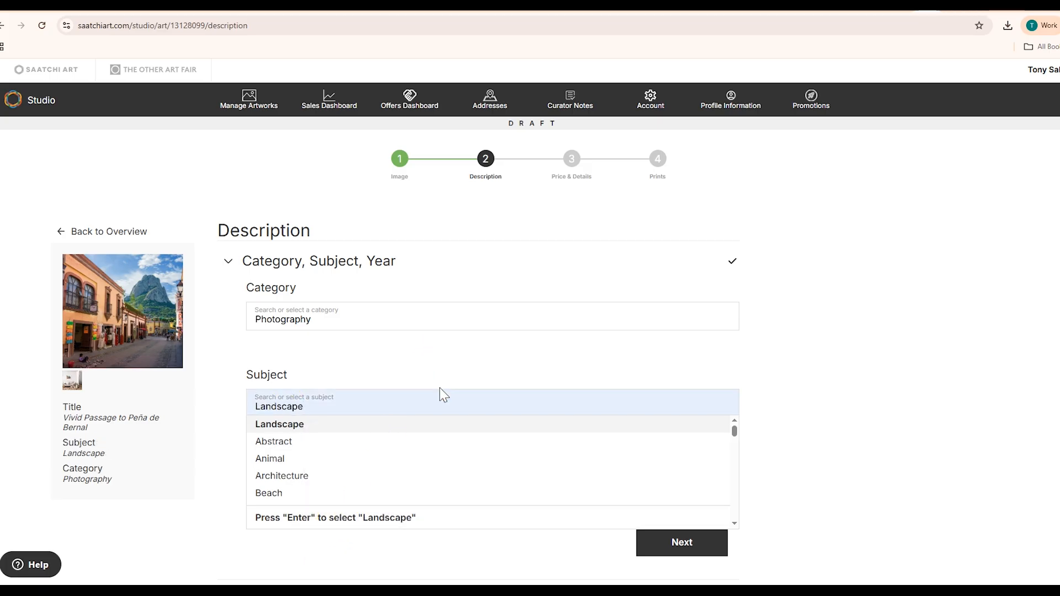
# Set the year produced to 2025 and proceed to the Mediums, Materials & Styles section
pyautogui.click(323, 490)
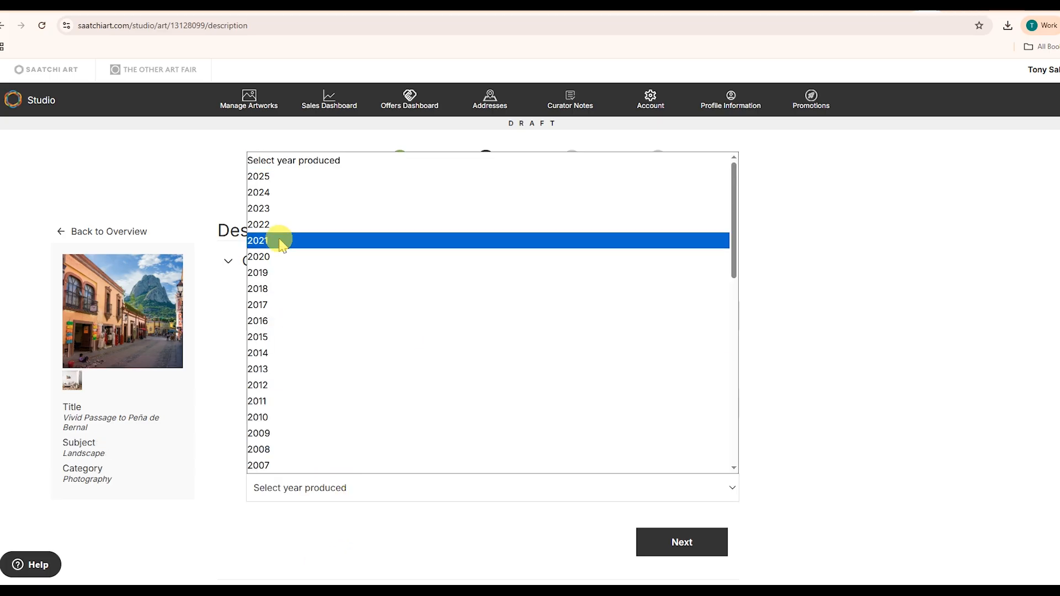
pyautogui.click(343, 176)
pyautogui.scroll(-2, 580, 329)
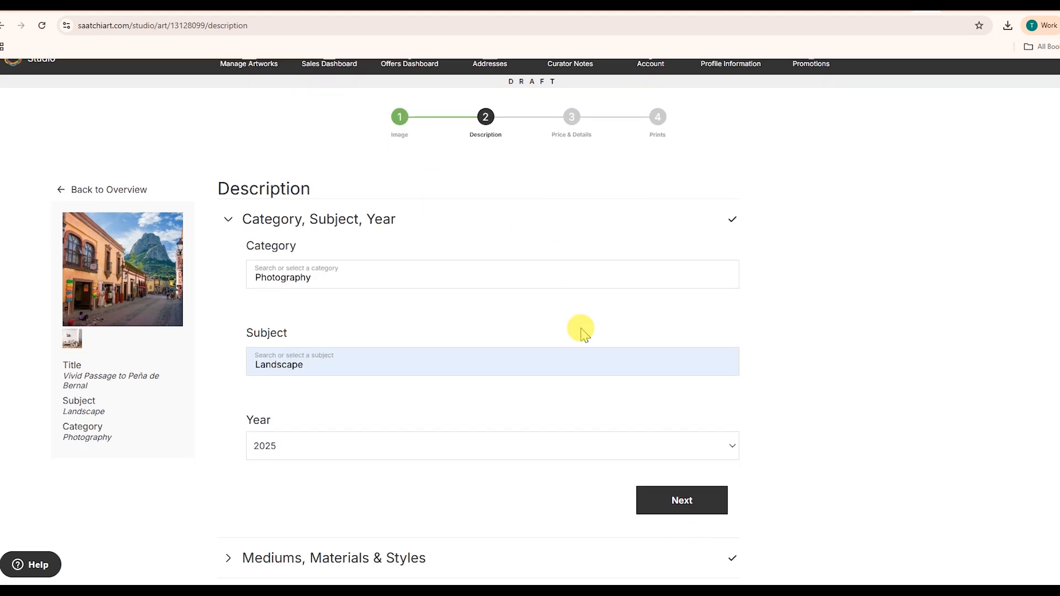
pyautogui.click(674, 428)
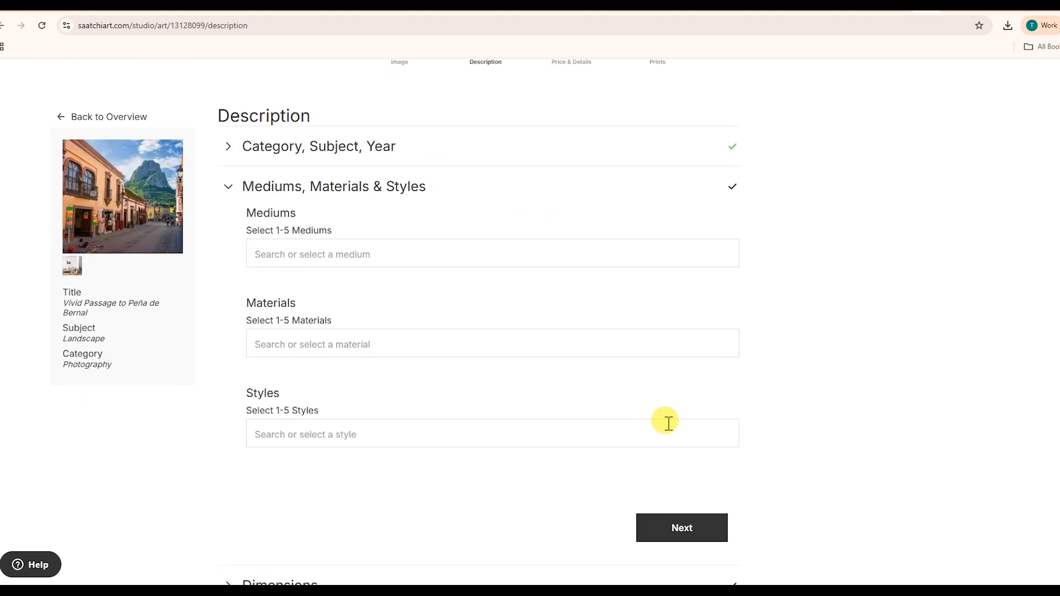
# Choose Digital as the artwork's medium and Other as its material
pyautogui.click(334, 249)
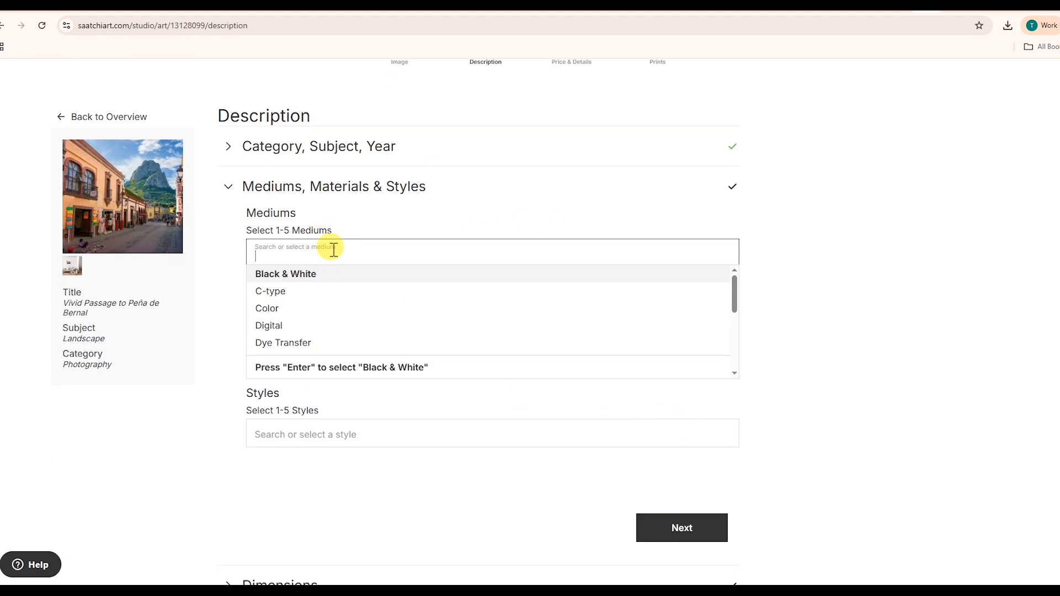
pyautogui.click(325, 328)
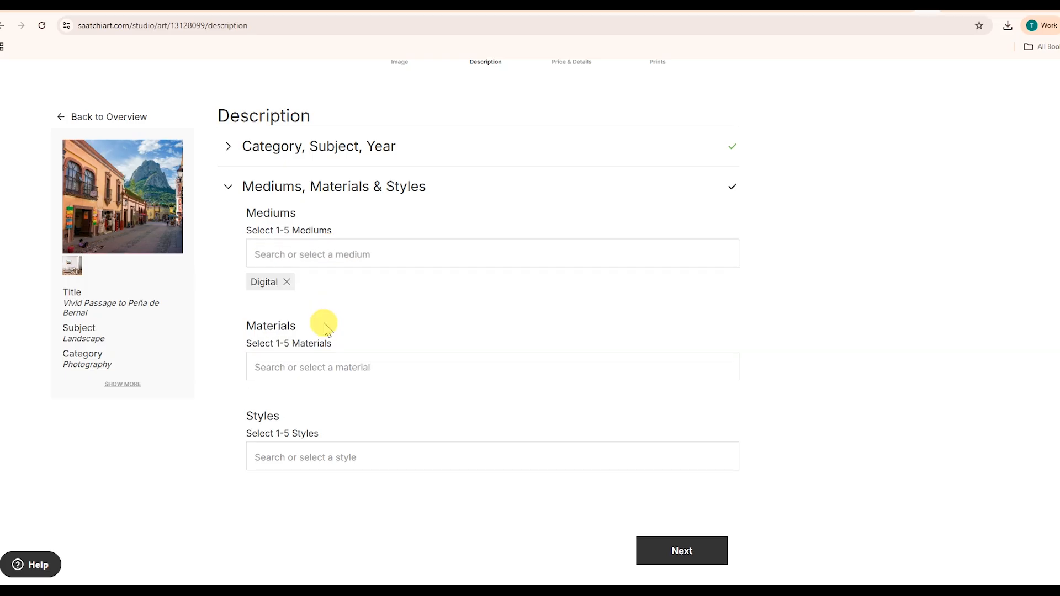
pyautogui.click(310, 256)
pyautogui.click(246, 359)
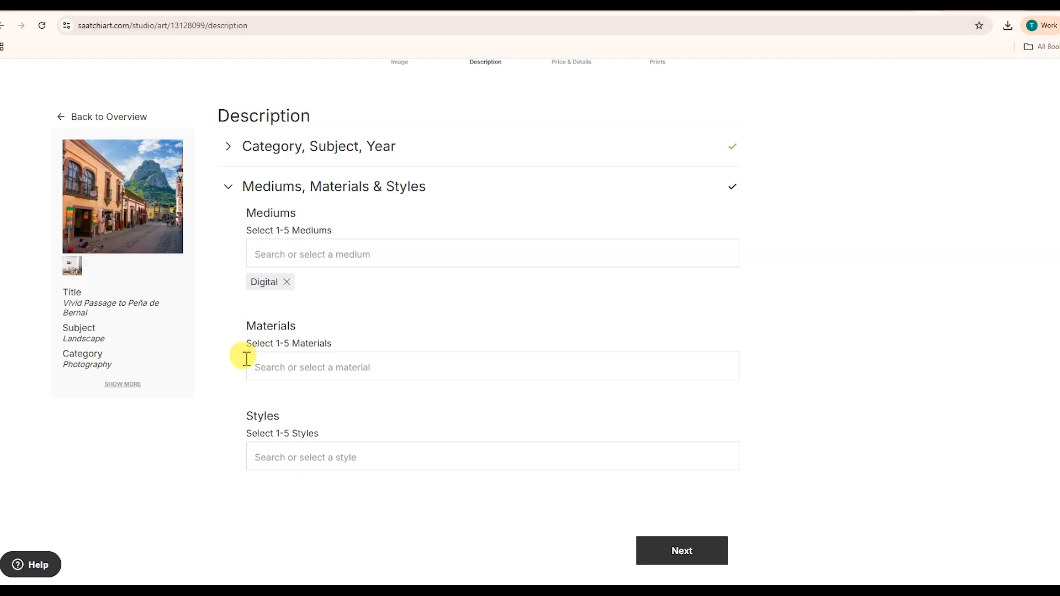
pyautogui.click(288, 365)
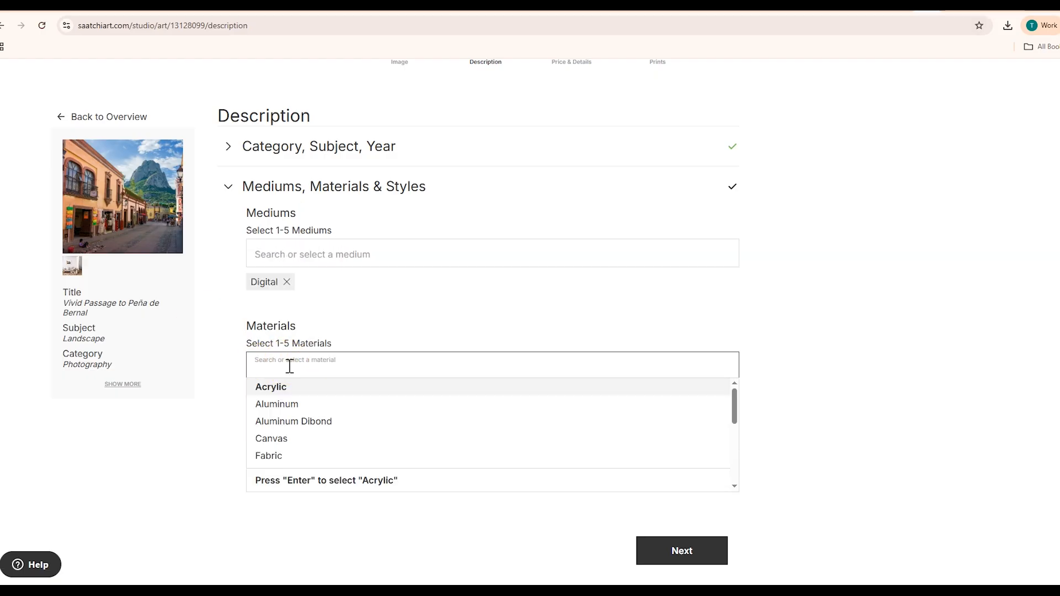
pyautogui.scroll(-5, 289, 385)
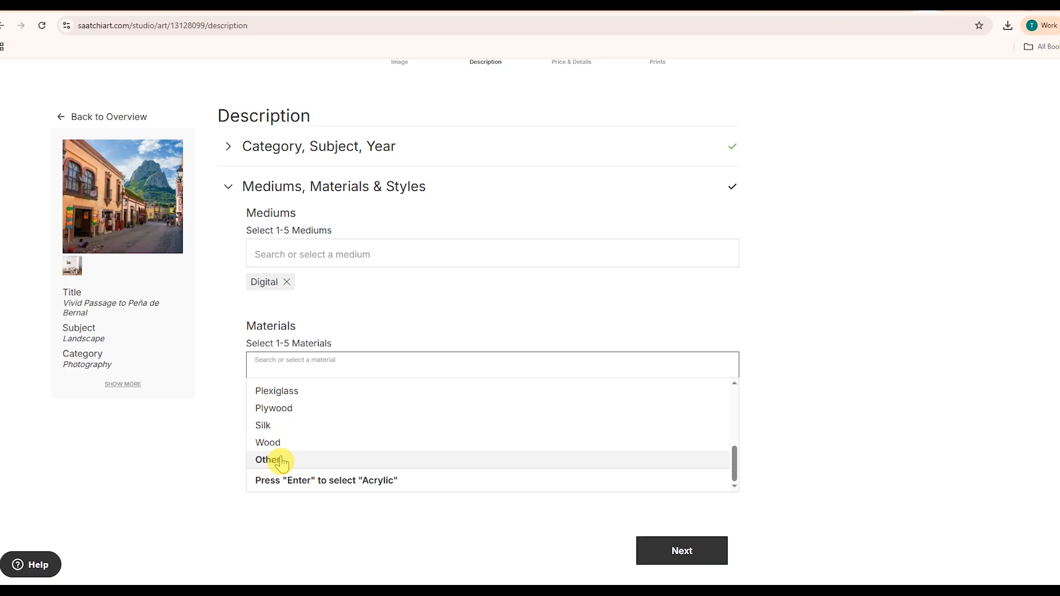
pyautogui.click(279, 460)
# Add Contemporary as the artwork's first style
pyautogui.scroll(-2, 323, 434)
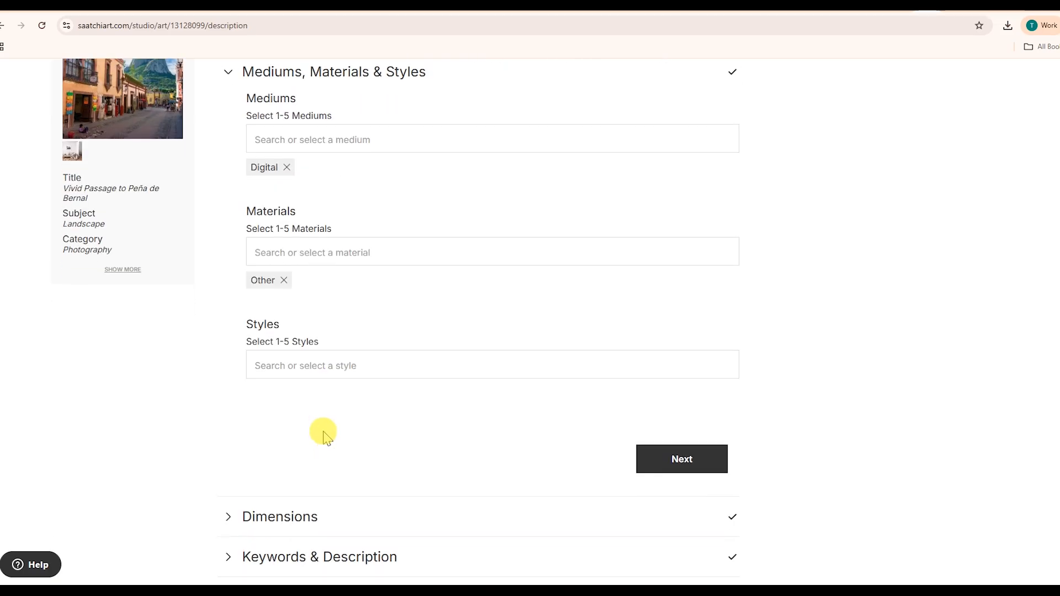
pyautogui.click(298, 366)
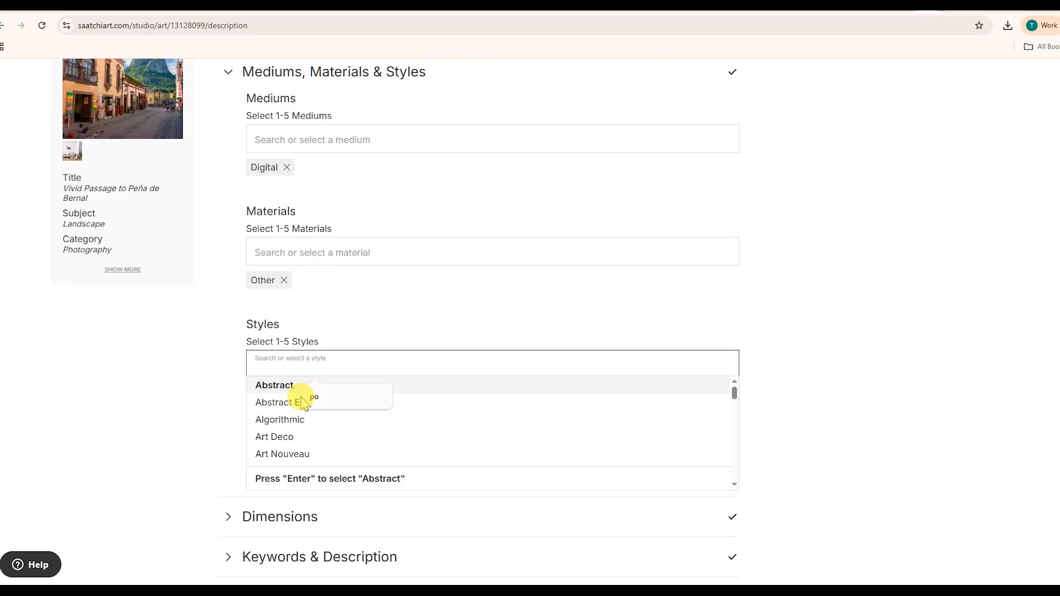
pyautogui.scroll(-2, 301, 406)
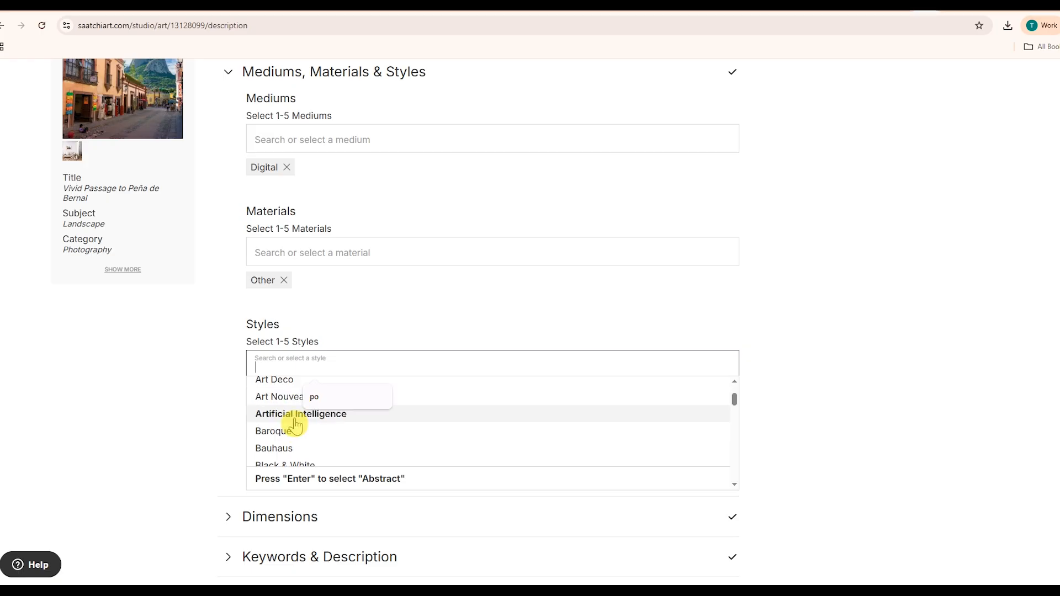
pyautogui.scroll(-1, 298, 433)
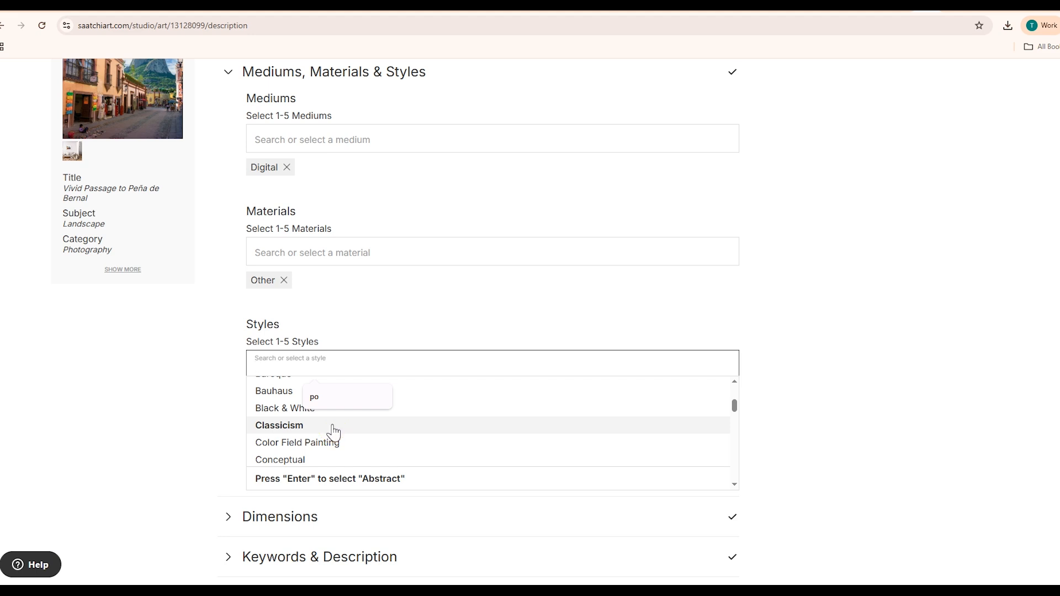
pyautogui.scroll(-1, 331, 430)
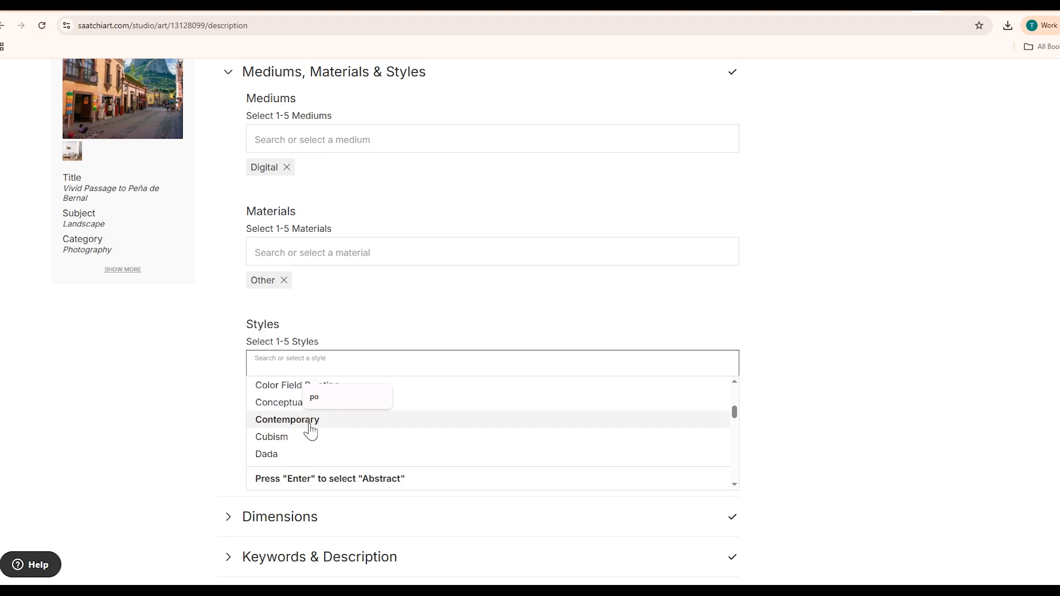
pyautogui.click(311, 428)
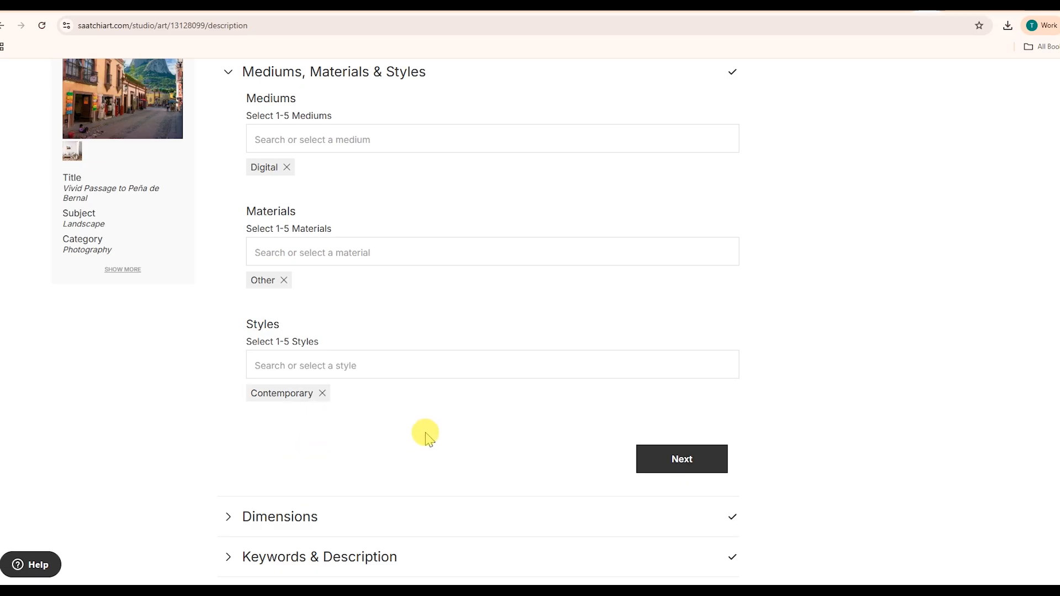
# Add Digital Art as the artwork's second style
pyautogui.scroll(-1, 338, 308)
pyautogui.click(335, 313)
pyautogui.scroll(-5, 325, 381)
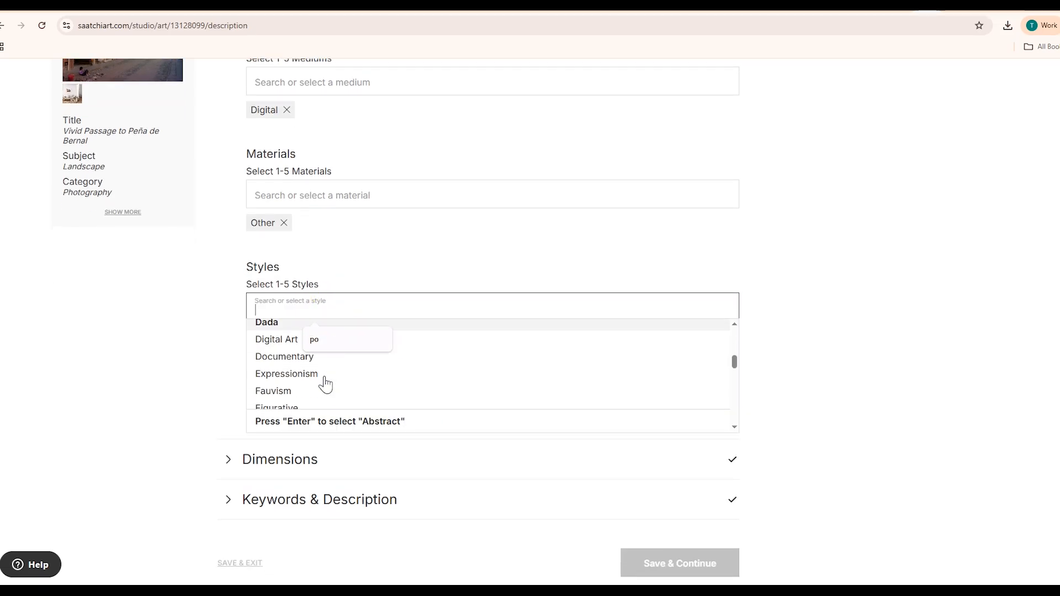
pyautogui.click(276, 339)
# Look through the remaining style options for another one that suits the photograph, and close the list
pyautogui.click(333, 315)
pyautogui.scroll(-5, 283, 385)
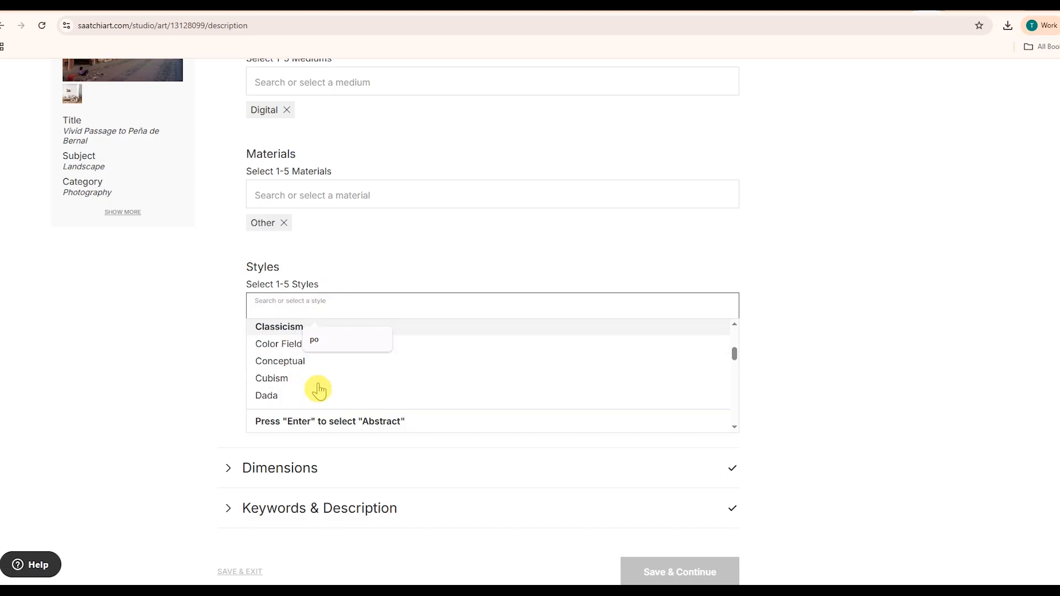
pyautogui.scroll(-4, 320, 393)
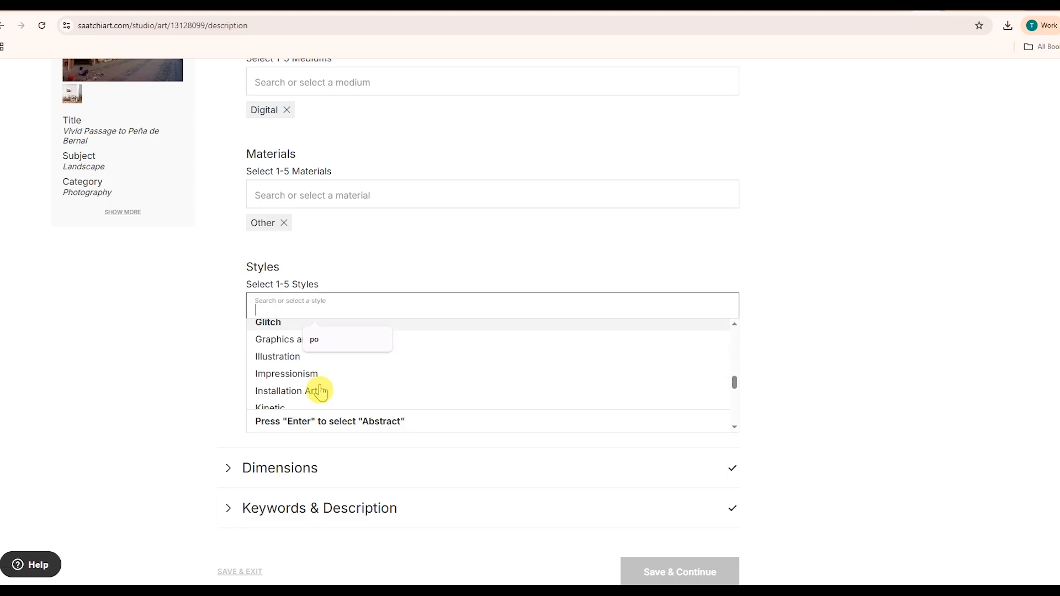
pyautogui.scroll(-4, 395, 386)
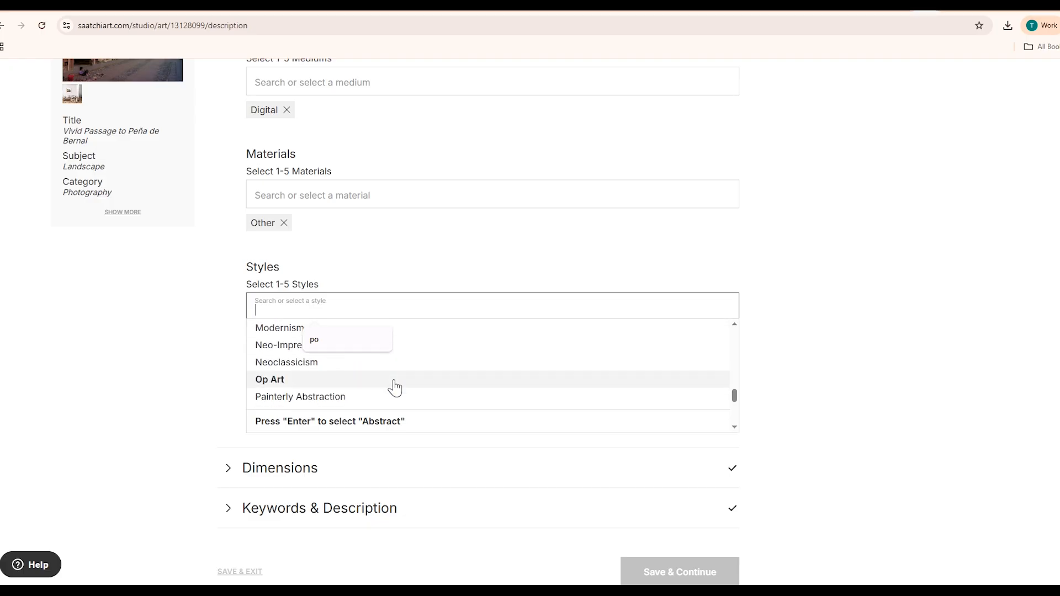
pyautogui.scroll(-1, 386, 386)
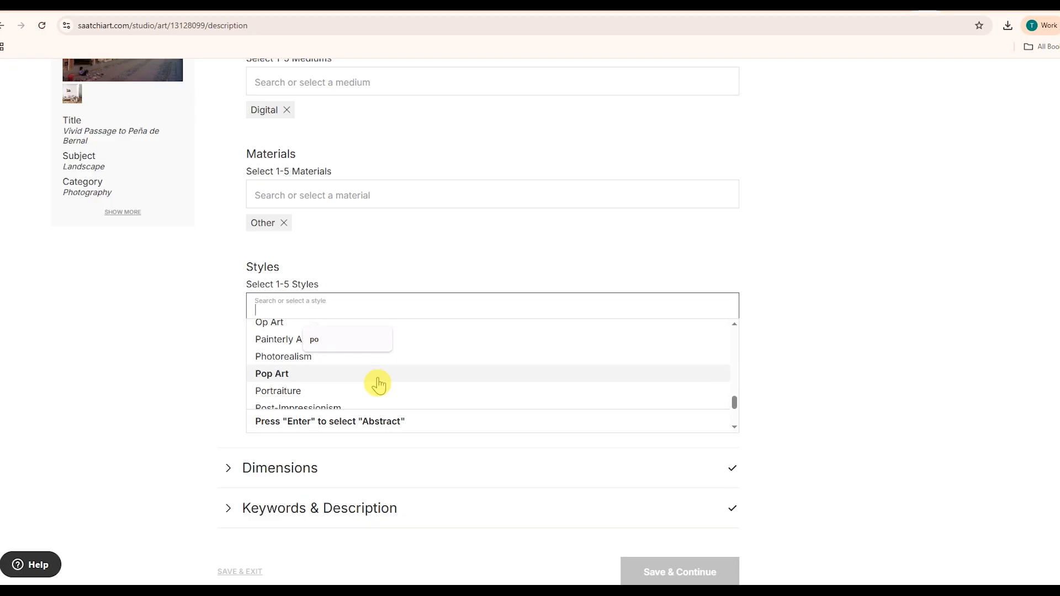
pyautogui.click(379, 380)
pyautogui.scroll(-2, 381, 384)
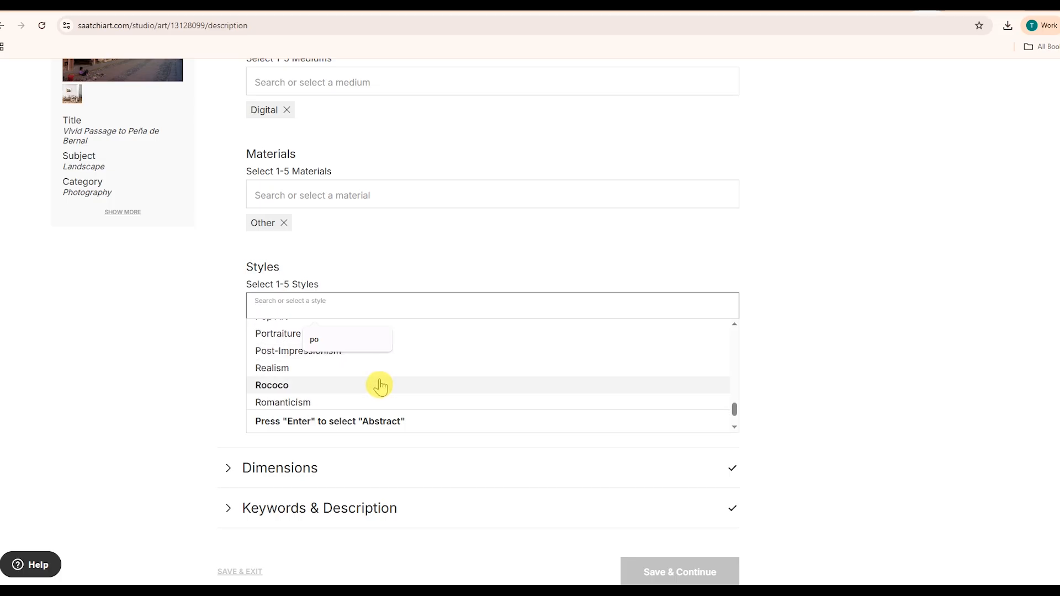
pyautogui.scroll(-2, 353, 384)
pyautogui.click(196, 366)
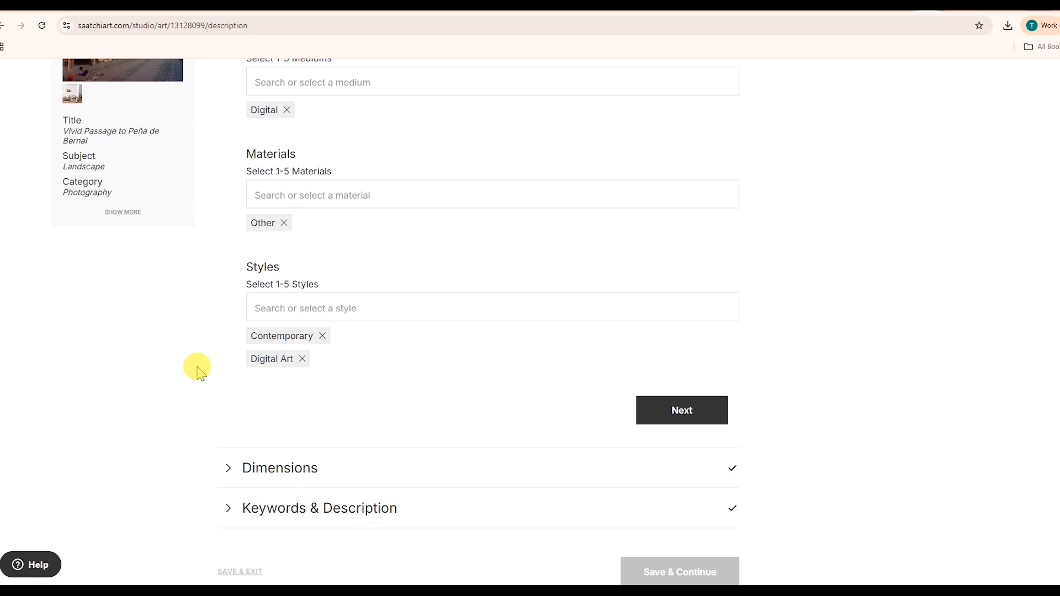
# Continue to the Dimensions section and check the image size in the Google Docs notes, returning to Saatchi Art
pyautogui.click(683, 414)
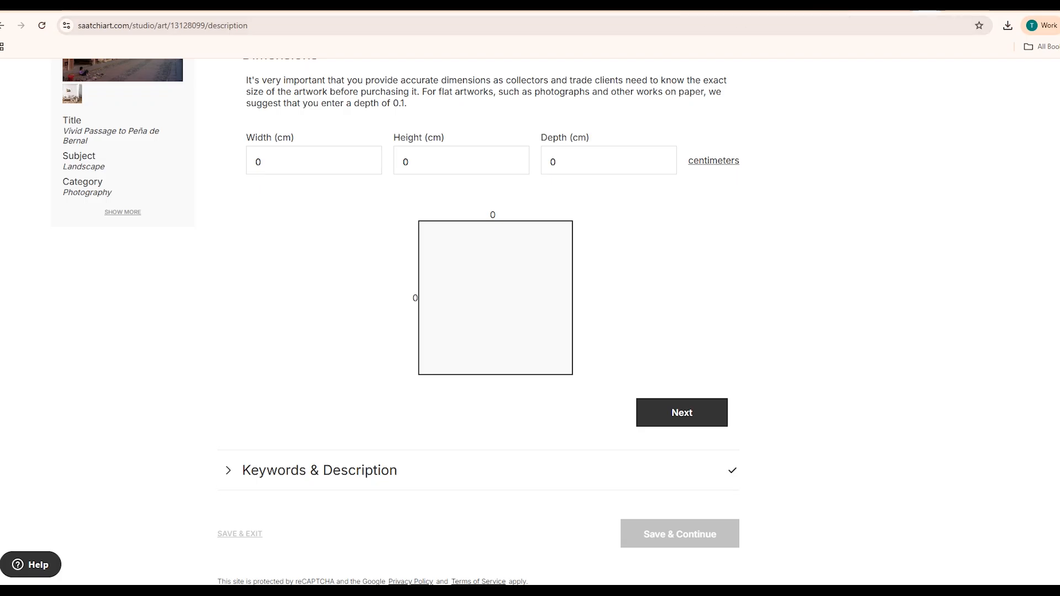
pyautogui.moveTo(828, 5)
pyautogui.click(773, 5)
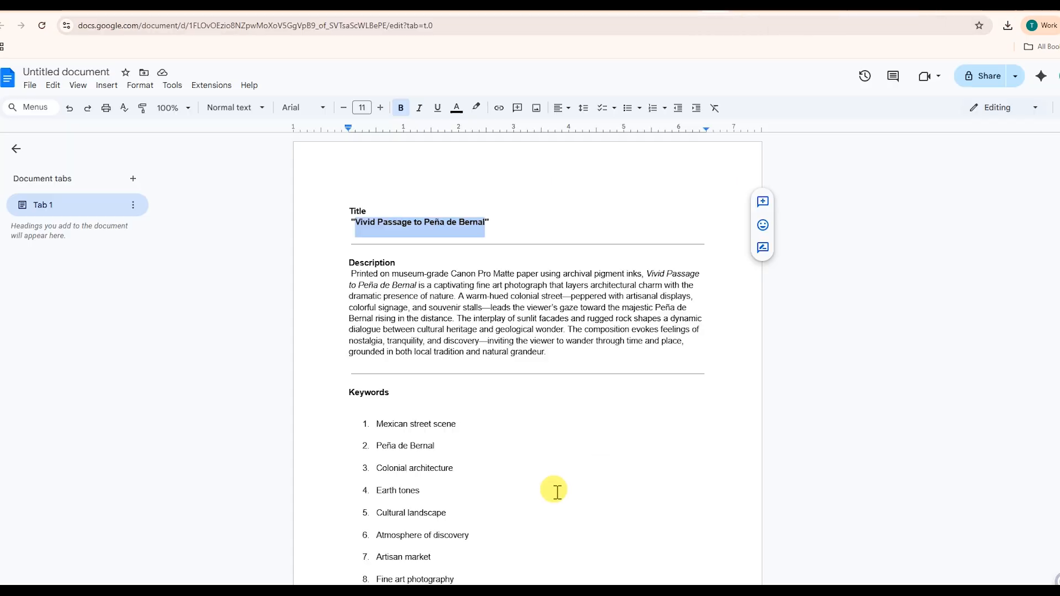
pyautogui.scroll(-4, 541, 454)
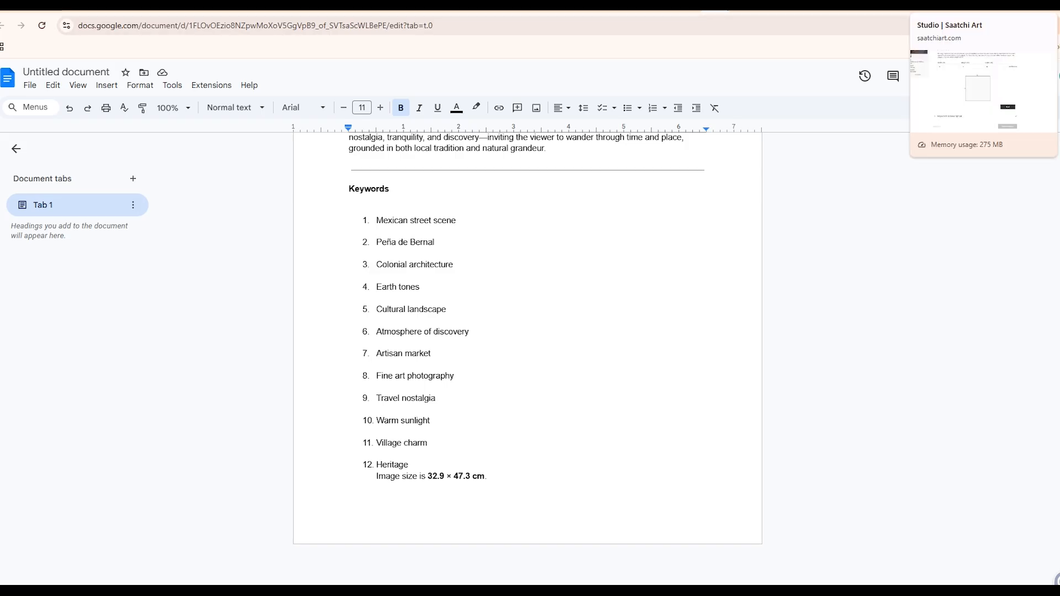
pyautogui.click(966, 5)
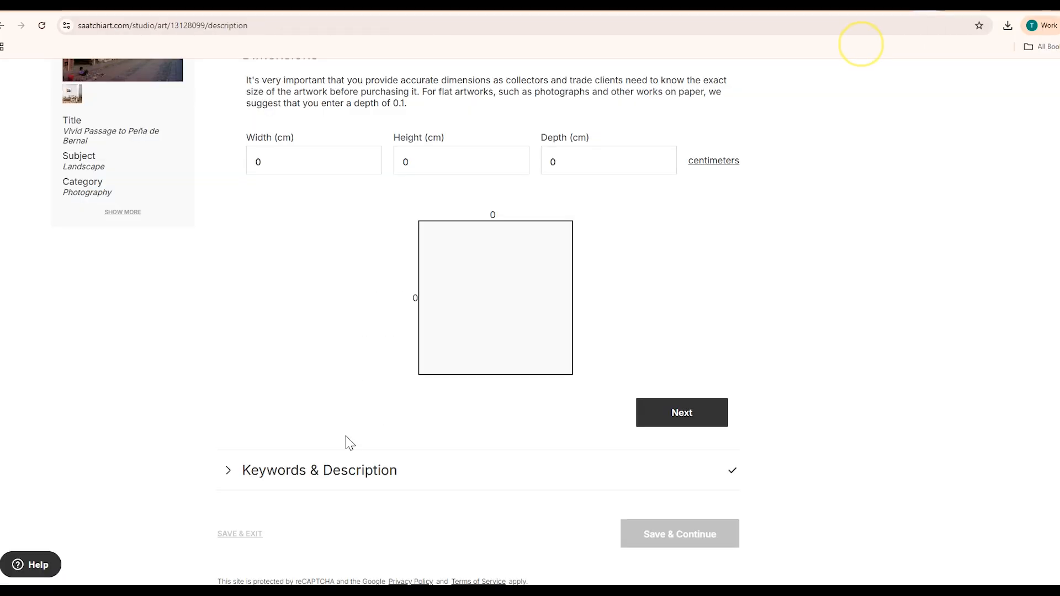
# Set the artwork's dimensions to 37 cm wide, 42 cm high and 1 cm deep, and continue to Keywords & Description
pyautogui.click(279, 165)
pyautogui.press('BackSpace')
pyautogui.write('3')
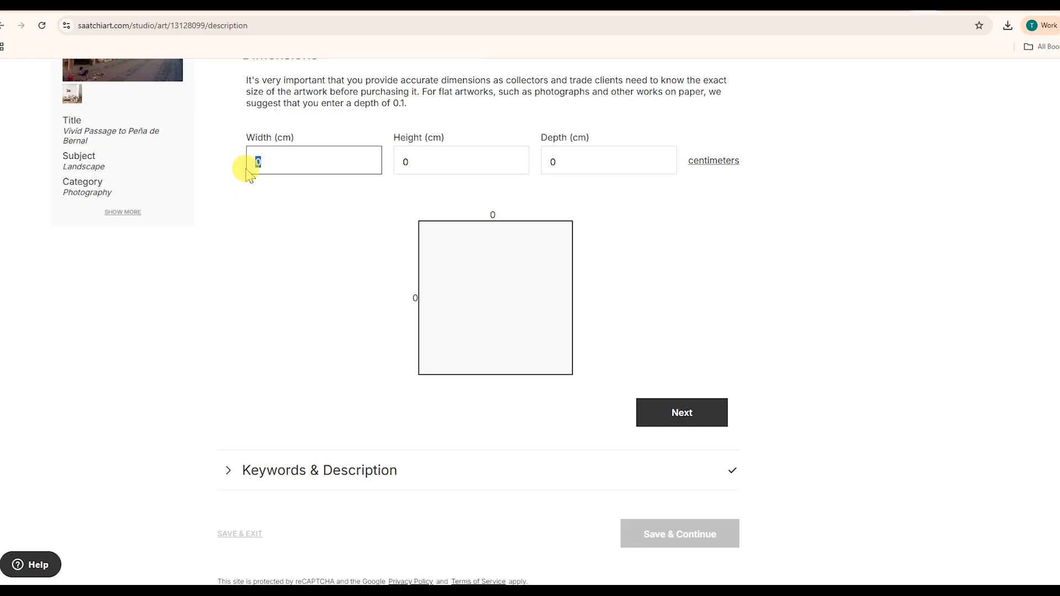
pyautogui.write('7')
pyautogui.click(417, 155)
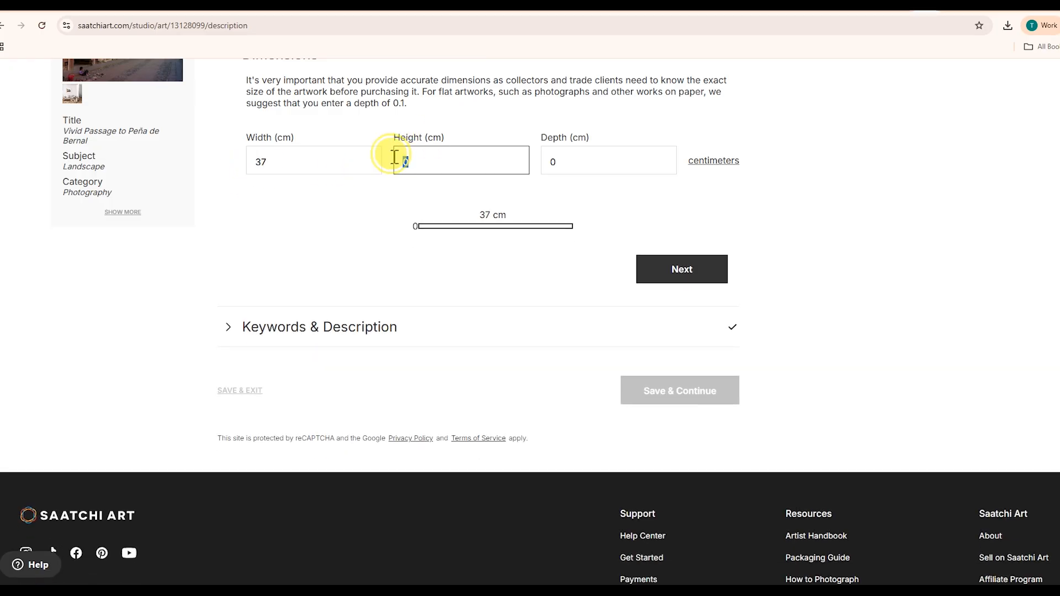
pyautogui.write('42')
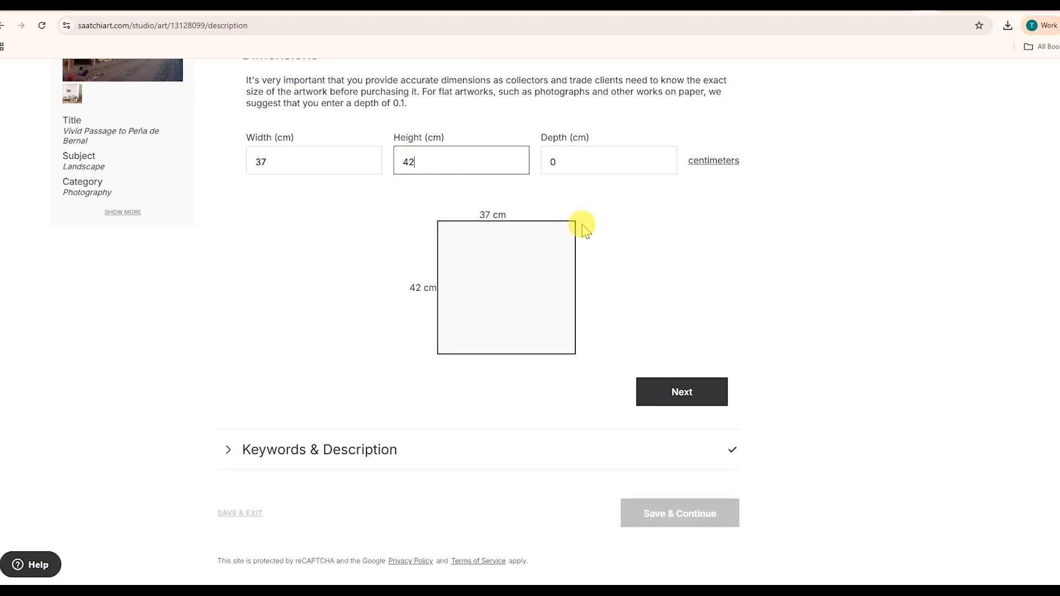
pyautogui.moveTo(581, 162); pyautogui.dragTo(552, 158)
pyautogui.write('1')
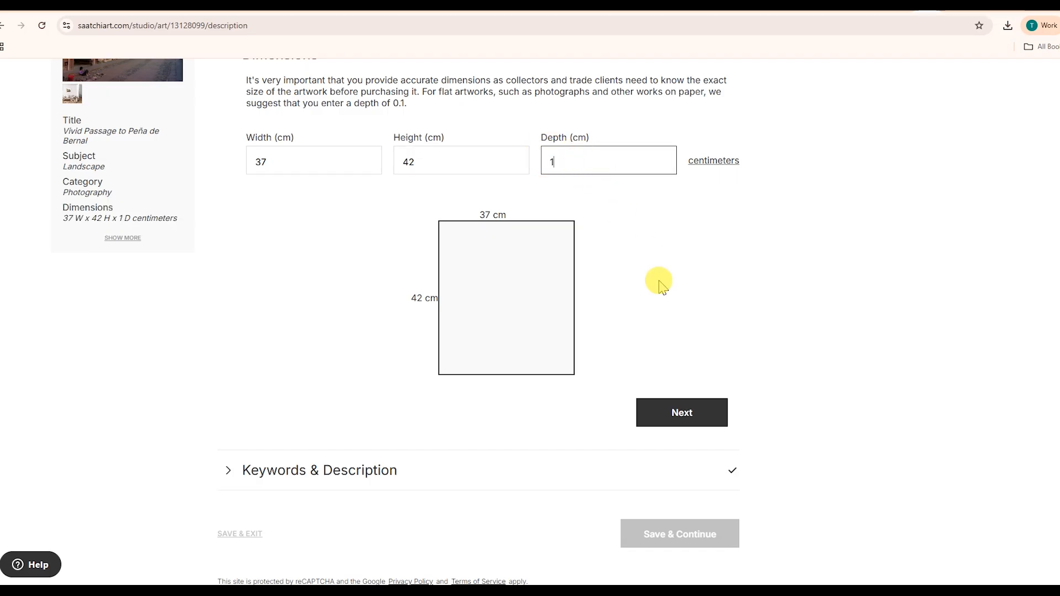
pyautogui.scroll(2, 659, 280)
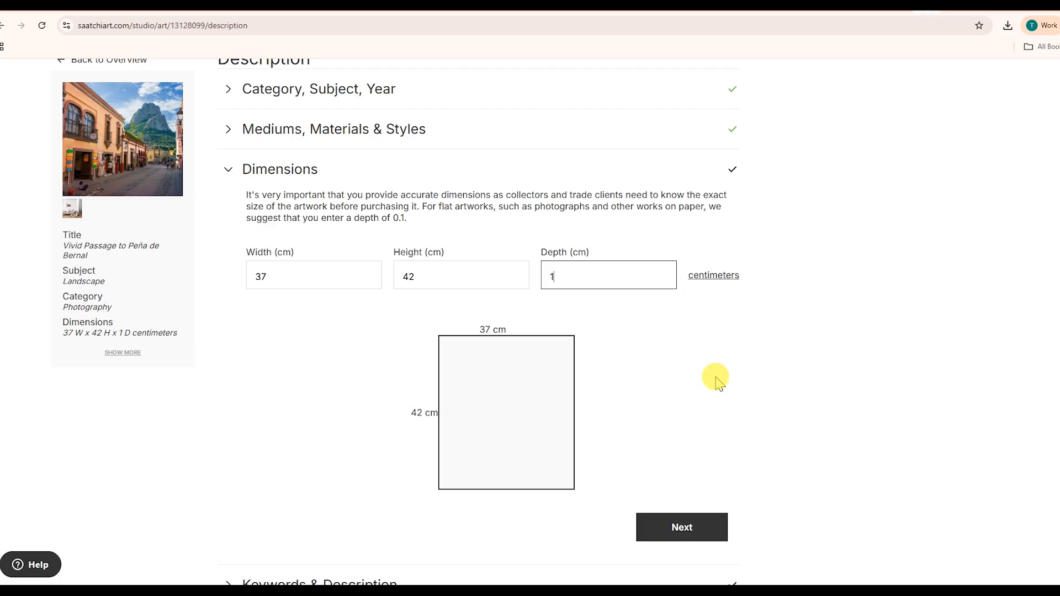
pyautogui.click(685, 531)
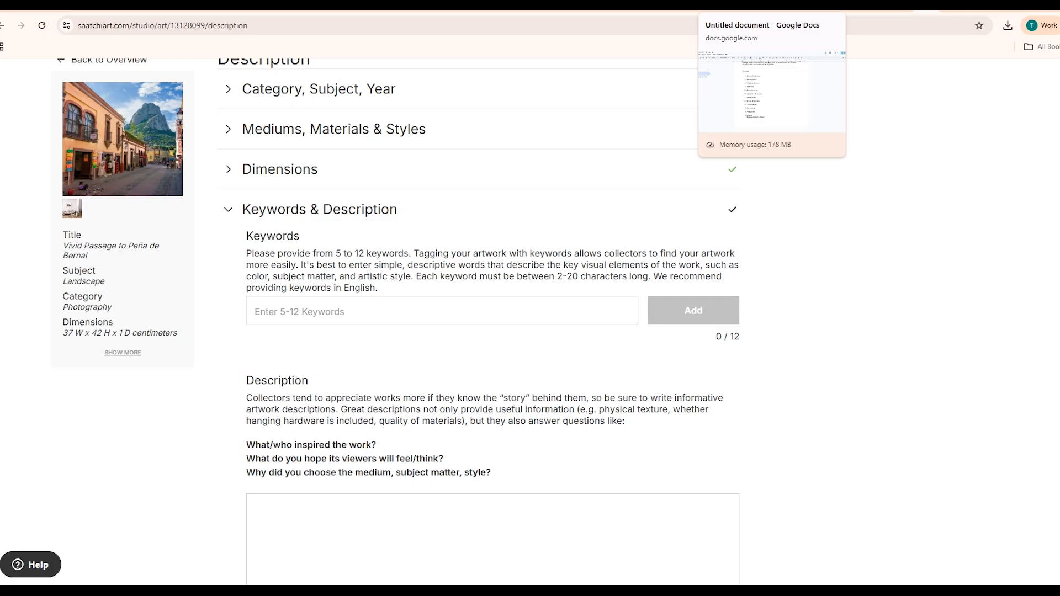
# Switch to the Google Docs notes and copy the whole paragraph under Description
pyautogui.click(772, 6)
pyautogui.scroll(3, 601, 274)
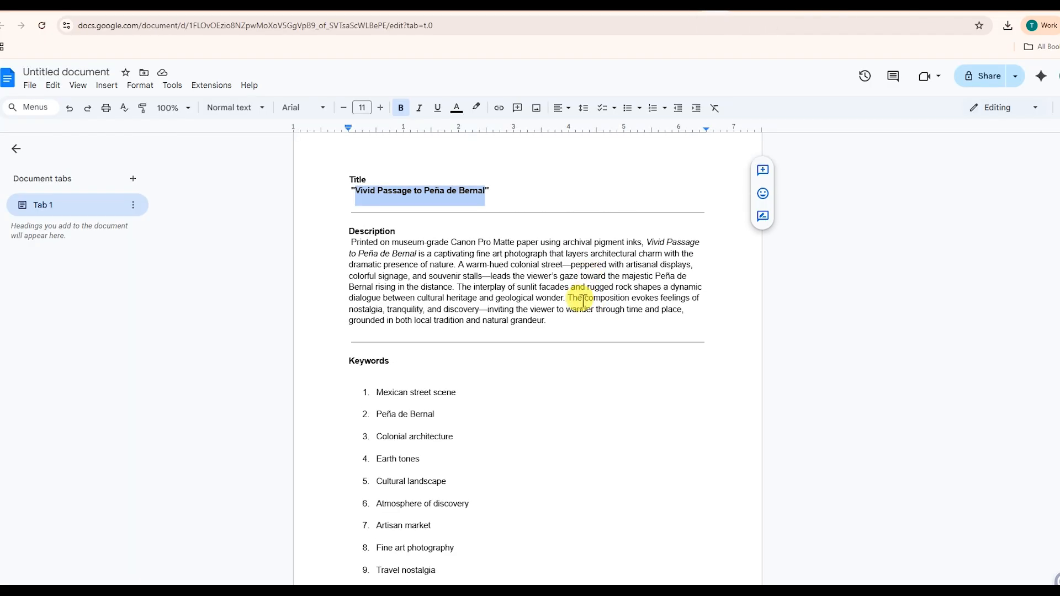
pyautogui.moveTo(552, 317); pyautogui.dragTo(344, 243)
pyautogui.hotkey('ctrl', 'c')
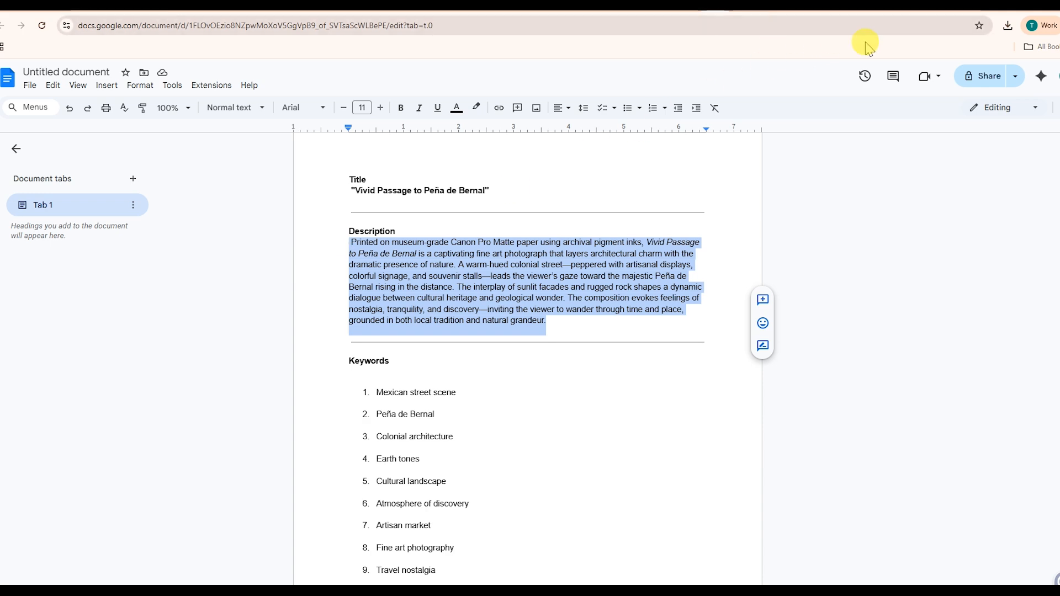
# Return to Saatchi Art, paste the copied paragraph as the artwork's description and remove its leading space
pyautogui.click(881, 7)
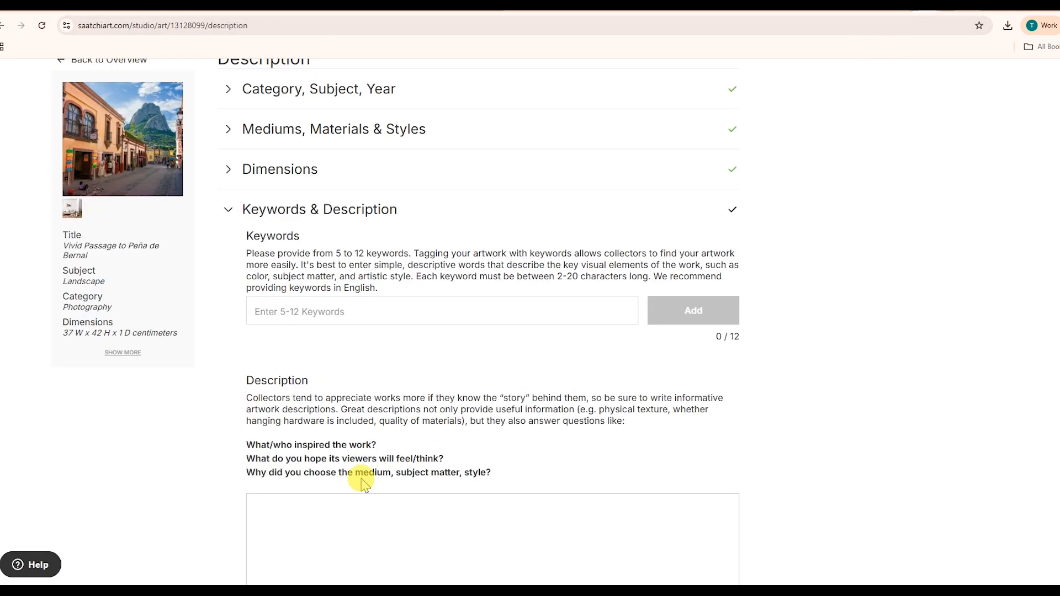
pyautogui.scroll(-2, 362, 475)
pyautogui.click(308, 416)
pyautogui.hotkey('ctrl', 'v')
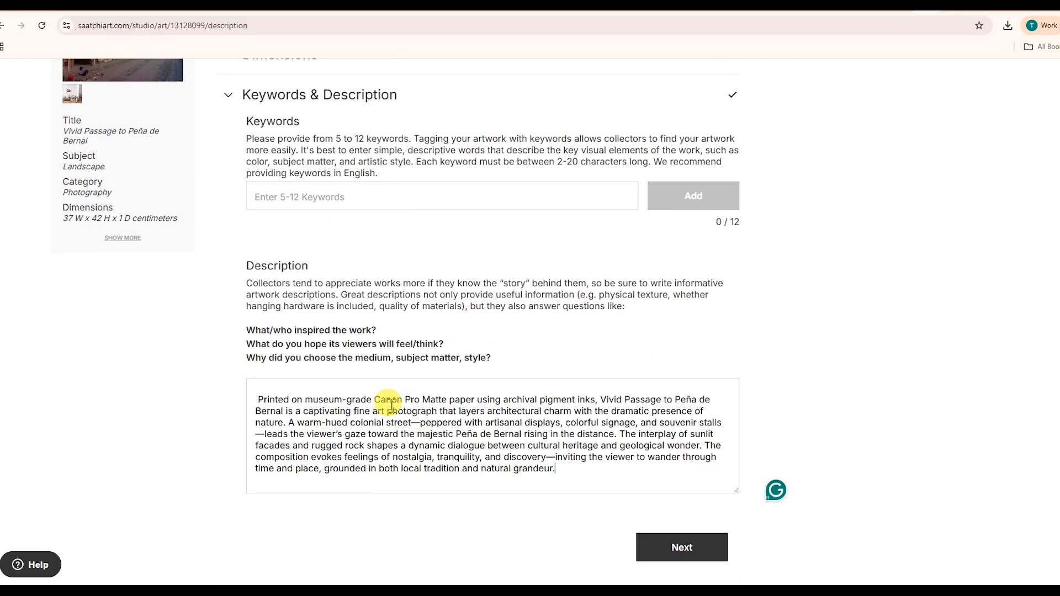
pyautogui.moveTo(258, 401); pyautogui.dragTo(235, 388)
pyautogui.press('BackSpace')
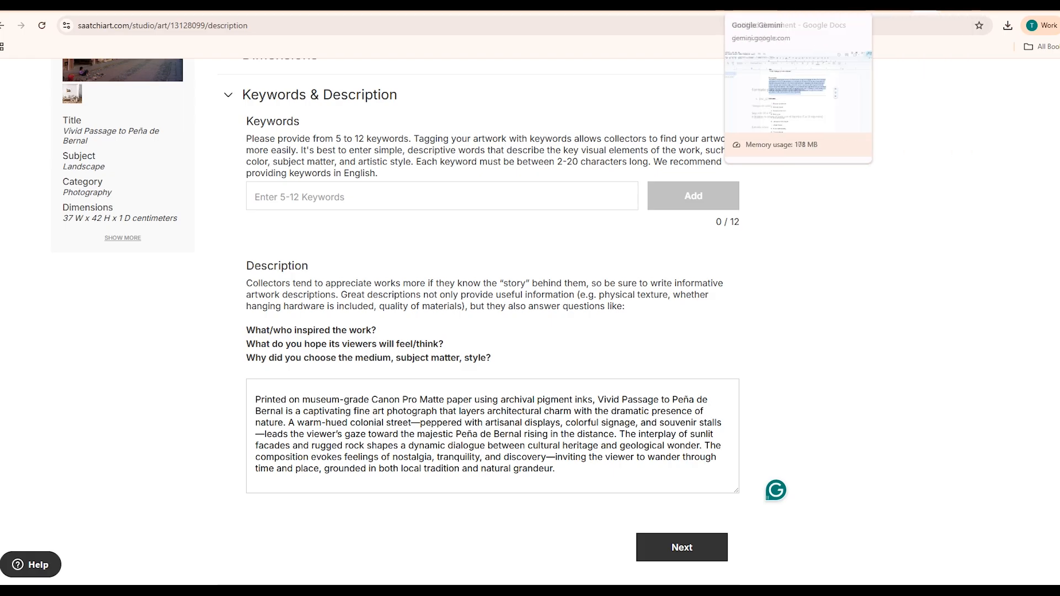
# Copy the twelve keywords, Mexican street scene to Heritage, from the Google Docs notes and paste them into Saatchi Art's keyword entry
pyautogui.click(706, 14)
pyautogui.scroll(-2, 495, 383)
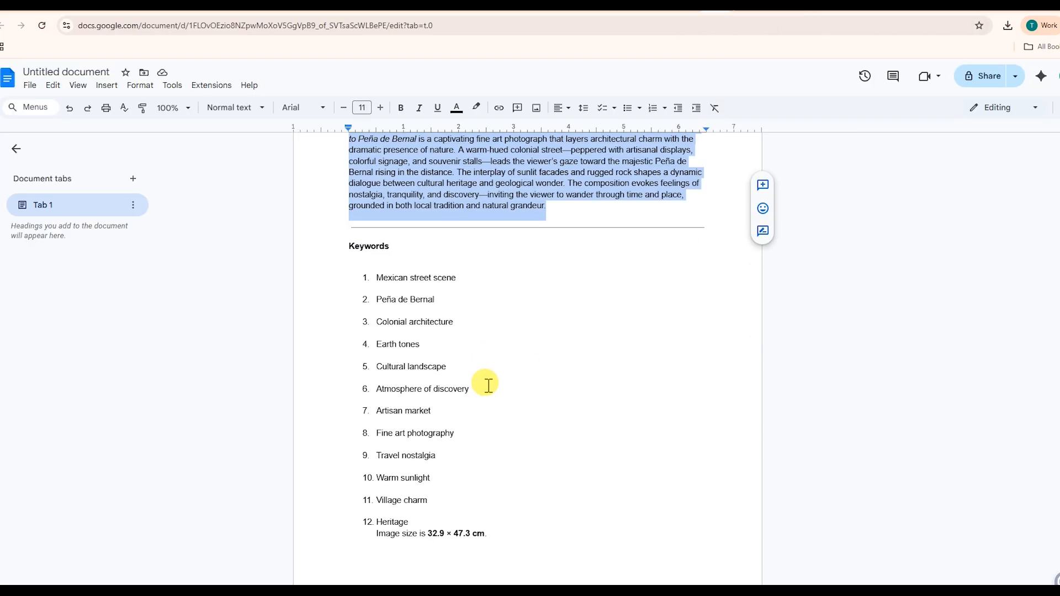
pyautogui.moveTo(409, 522); pyautogui.dragTo(359, 277)
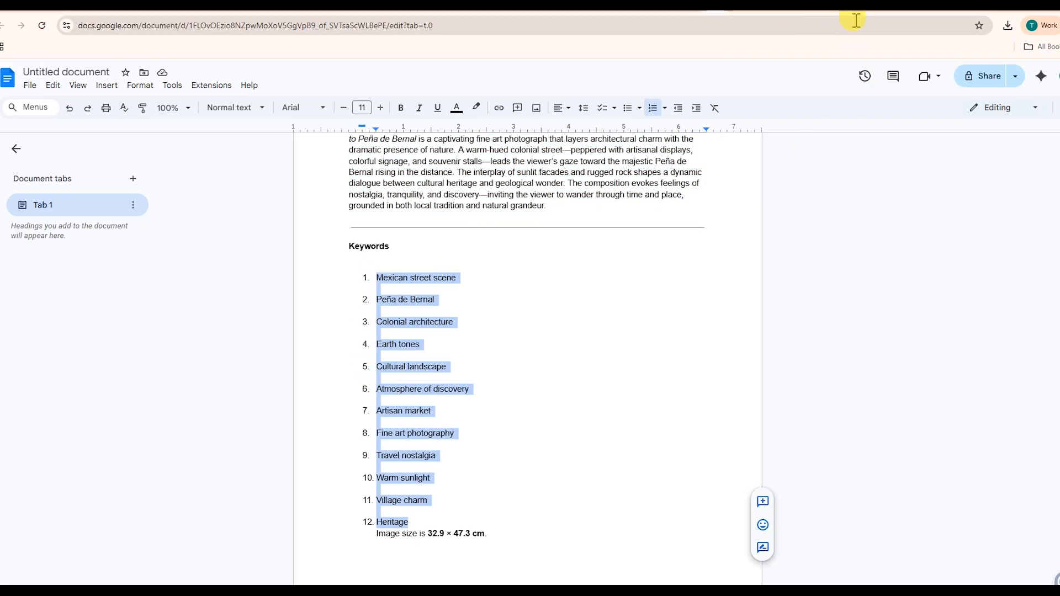
pyautogui.click(913, 12)
pyautogui.click(267, 194)
pyautogui.hotkey('ctrl', 'v')
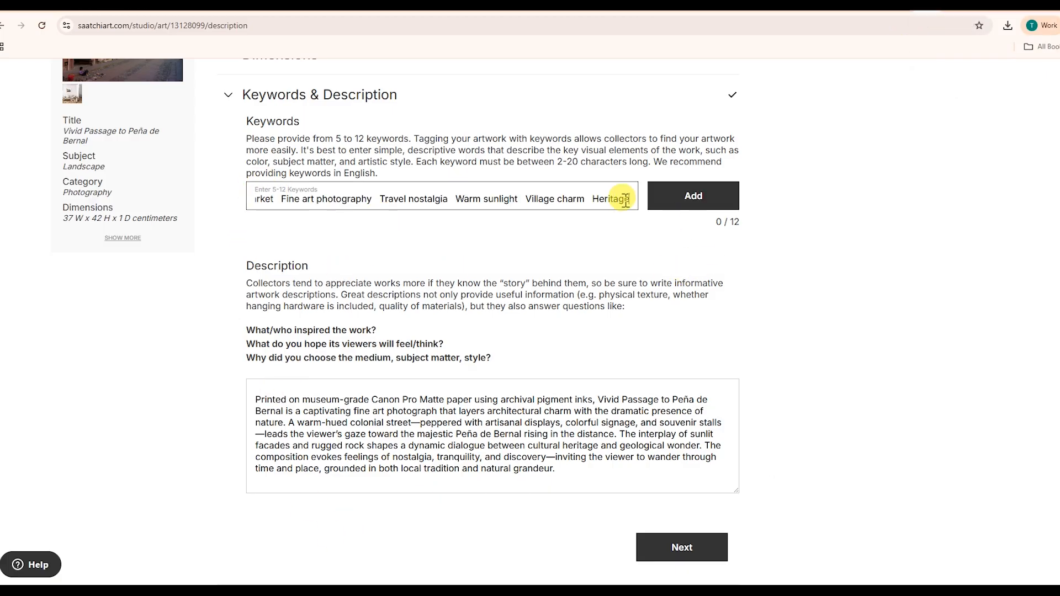
# Cut all keywords after the first from the entry, shorten it to "Mexican street" and add it as a keyword
pyautogui.moveTo(634, 199); pyautogui.dragTo(350, 227)
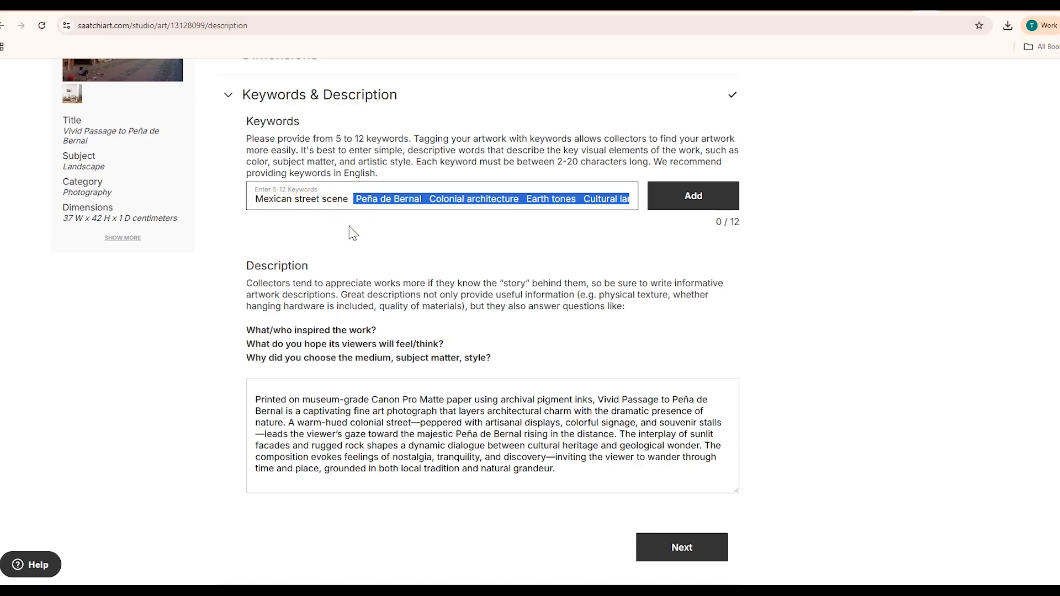
pyautogui.hotkey('ctrl', 'x')
pyautogui.click(686, 208)
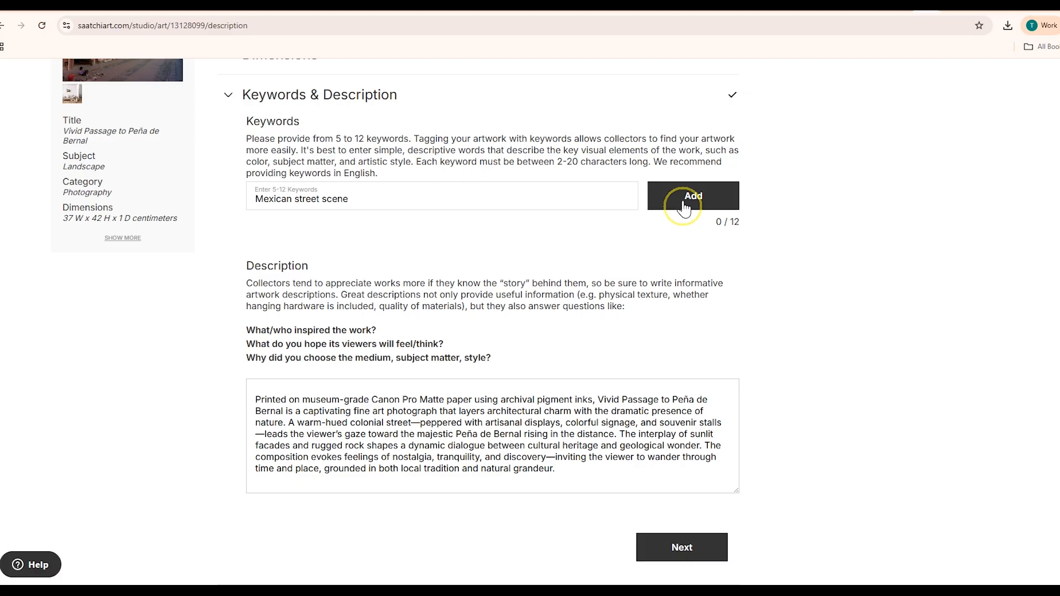
pyautogui.doubleClick(343, 199)
pyautogui.press('BackSpace')
pyautogui.click(685, 208)
# Paste the remaining keywords, keep only "Peña de Bernal" and add it as a keyword
pyautogui.click(300, 200)
pyautogui.hotkey('ctrl', 'v')
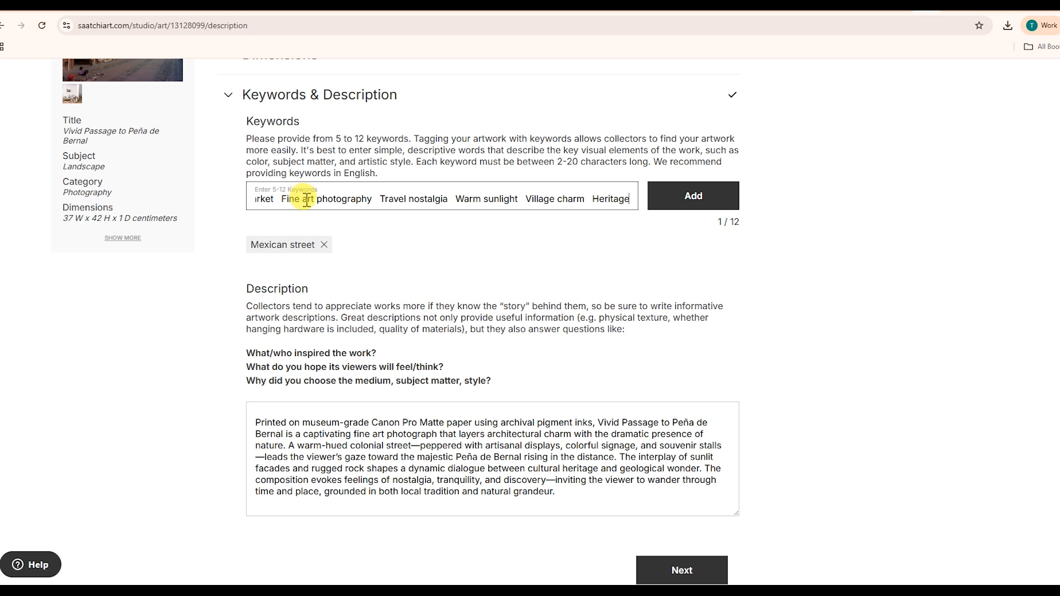
pyautogui.moveTo(629, 199); pyautogui.dragTo(325, 202)
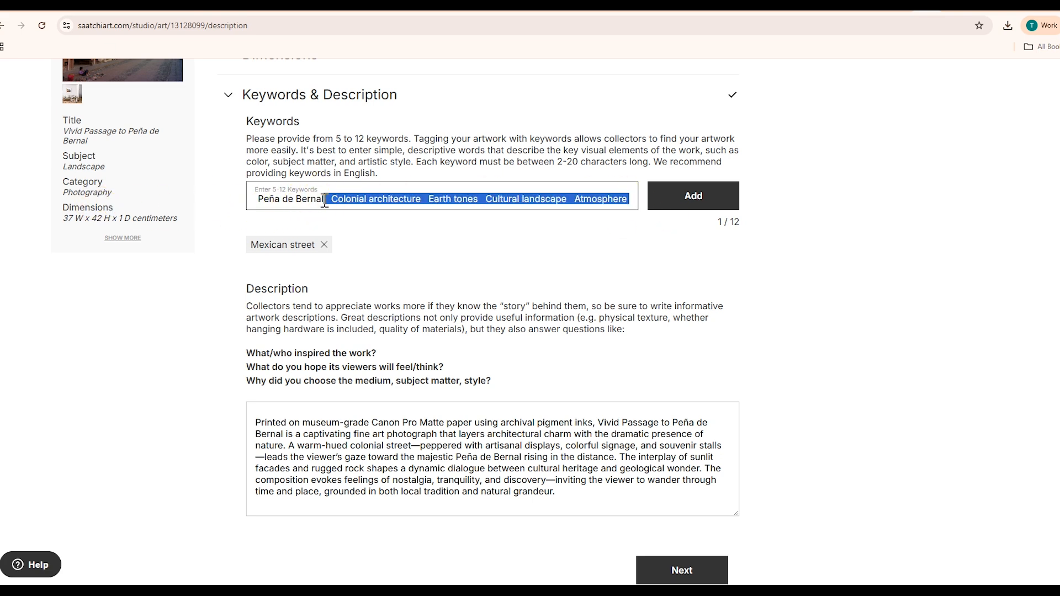
pyautogui.press('BackSpace')
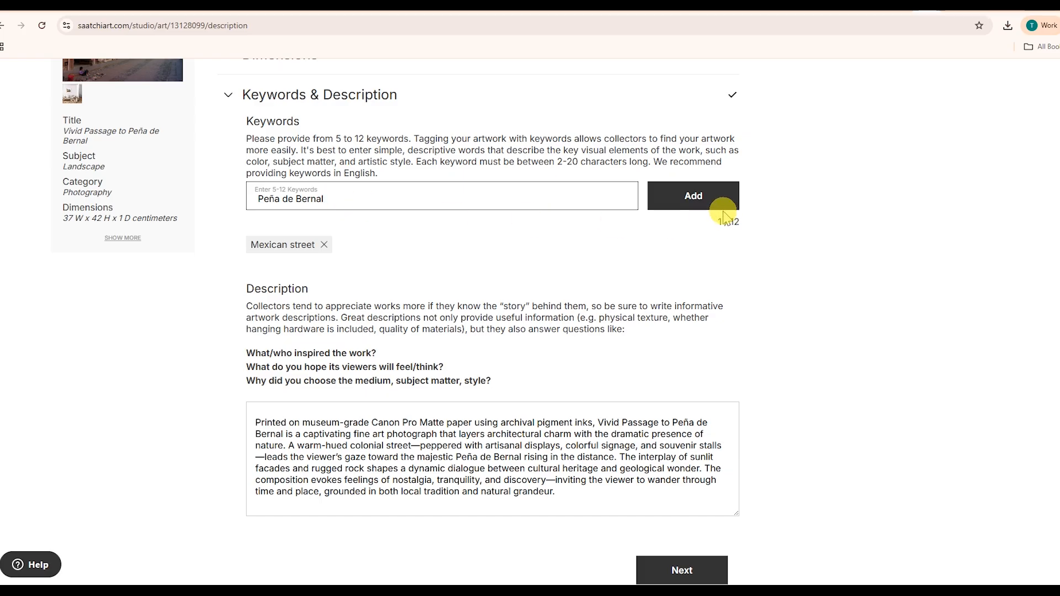
pyautogui.click(699, 198)
# Add Colonial, Cultural landscape, Artisan market, Fine art, Travel nostalgia, Village charm and Heritage as further keywords
pyautogui.click(357, 190)
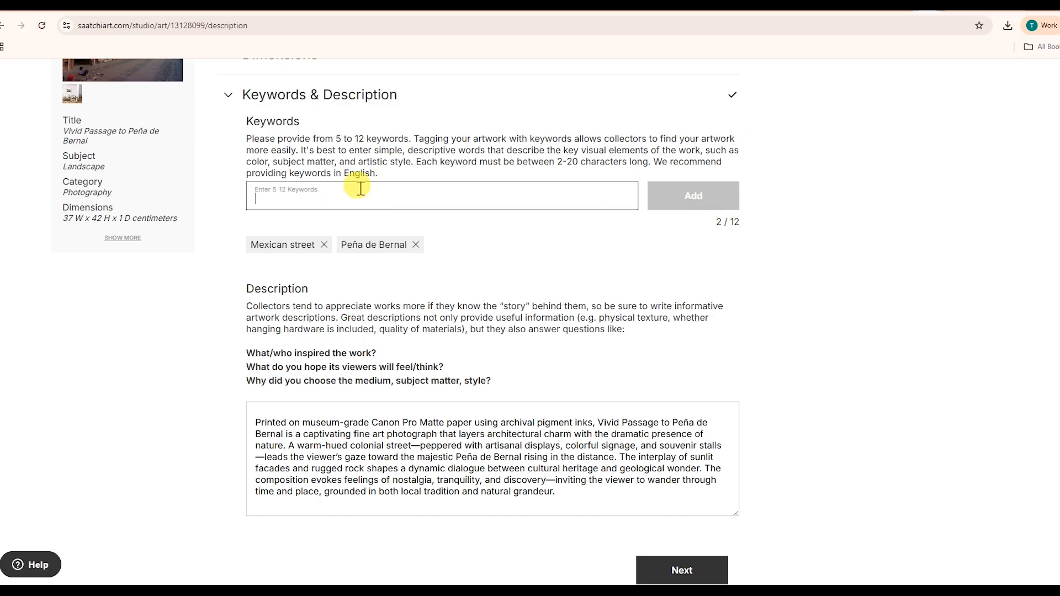
pyautogui.hotkey('ctrl', 'v')
pyautogui.moveTo(634, 201); pyautogui.dragTo(355, 208)
pyautogui.press('BackSpace')
pyautogui.click(696, 198)
pyautogui.click(697, 197)
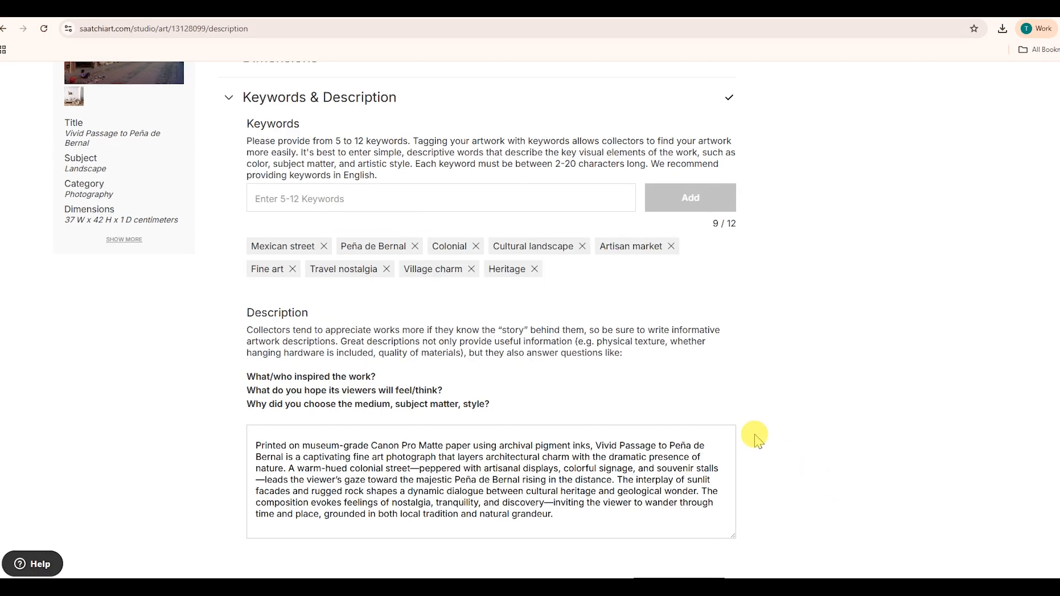
# Complete the Keywords & Description section, then save the description and continue to Price & Details
pyautogui.scroll(-3, 613, 359)
pyautogui.click(679, 436)
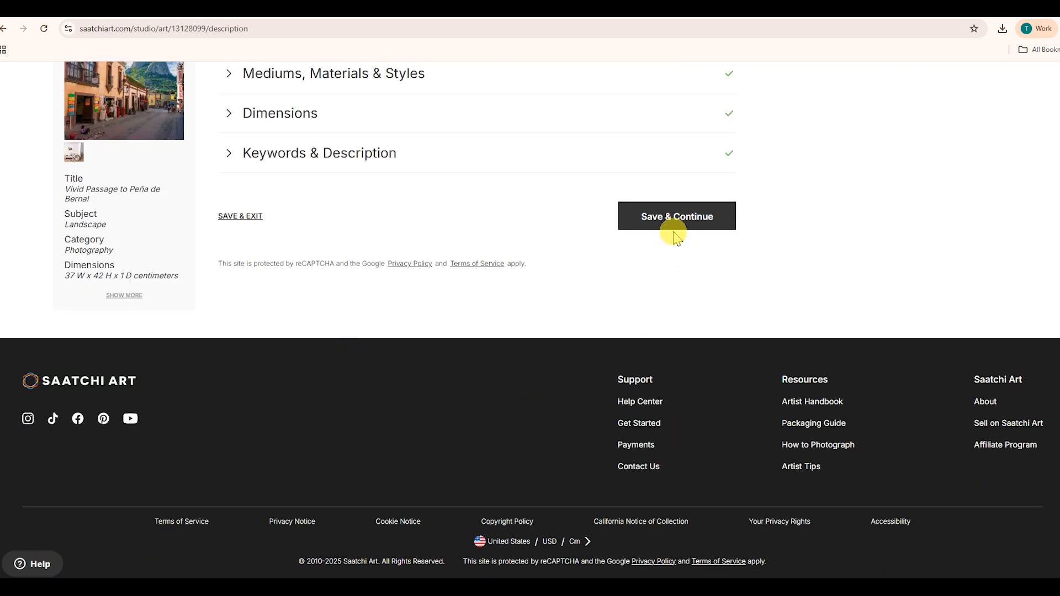
pyautogui.click(671, 229)
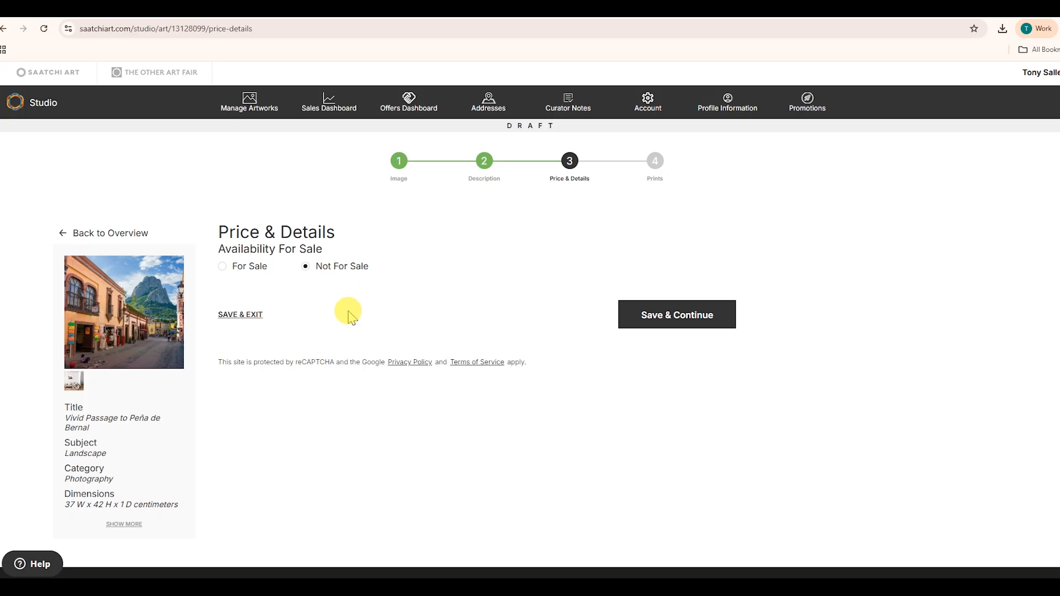
# Offer the artwork for sale as a limited edition with a total run of 10 and 10 available on Saatchi Art
pyautogui.click(224, 269)
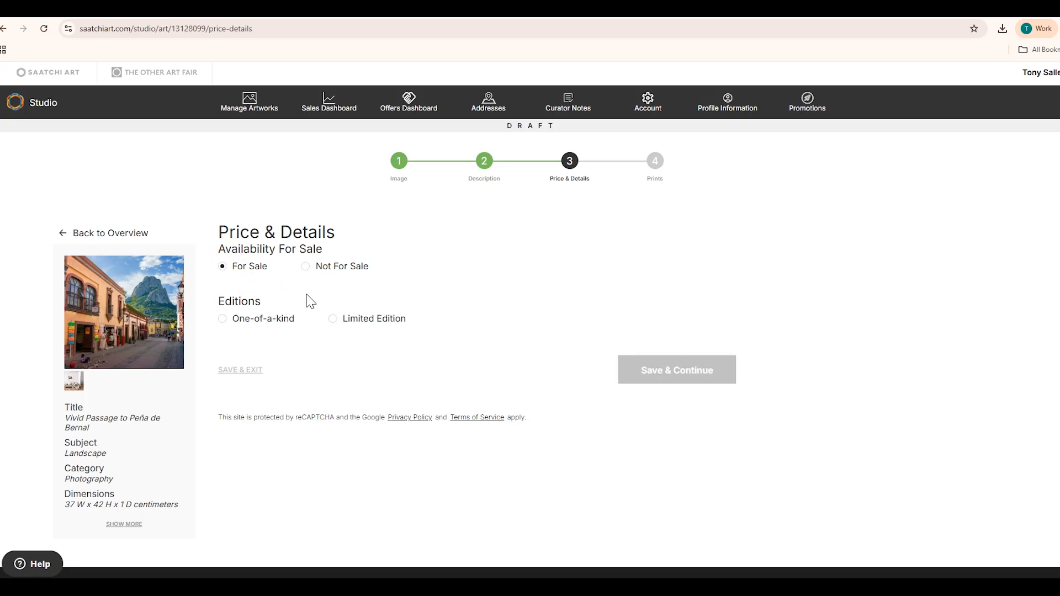
pyautogui.click(331, 323)
pyautogui.scroll(-1, 339, 383)
pyautogui.scroll(-1, 338, 381)
pyautogui.click(289, 367)
pyautogui.write('10')
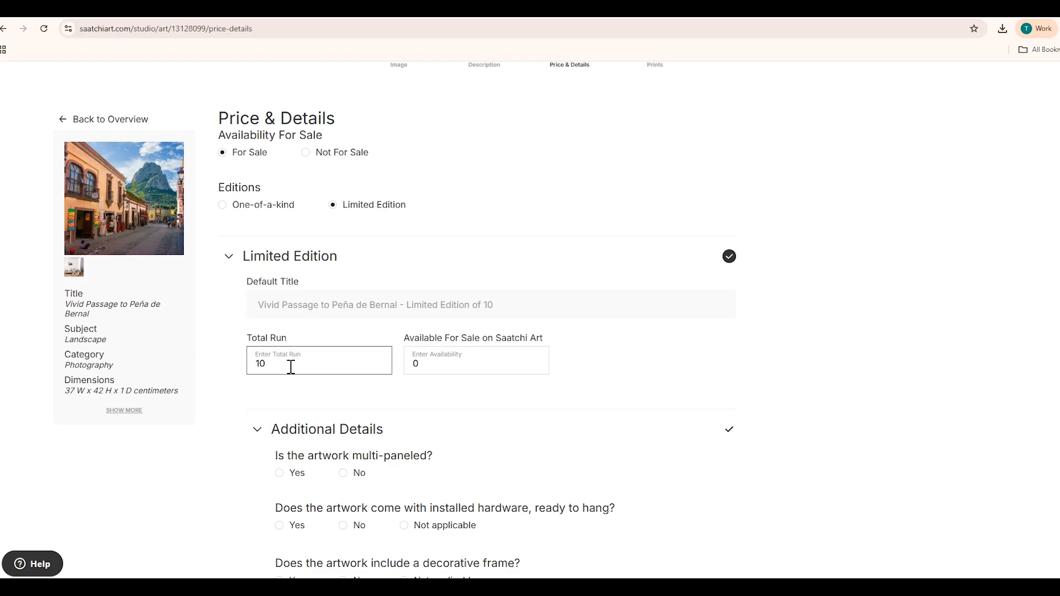
pyautogui.press('Tab')
pyautogui.write('10')
# Answer No to the artwork being multi-paneled, coming with installed hanging hardware and including a decorative frame
pyautogui.scroll(-3, 286, 364)
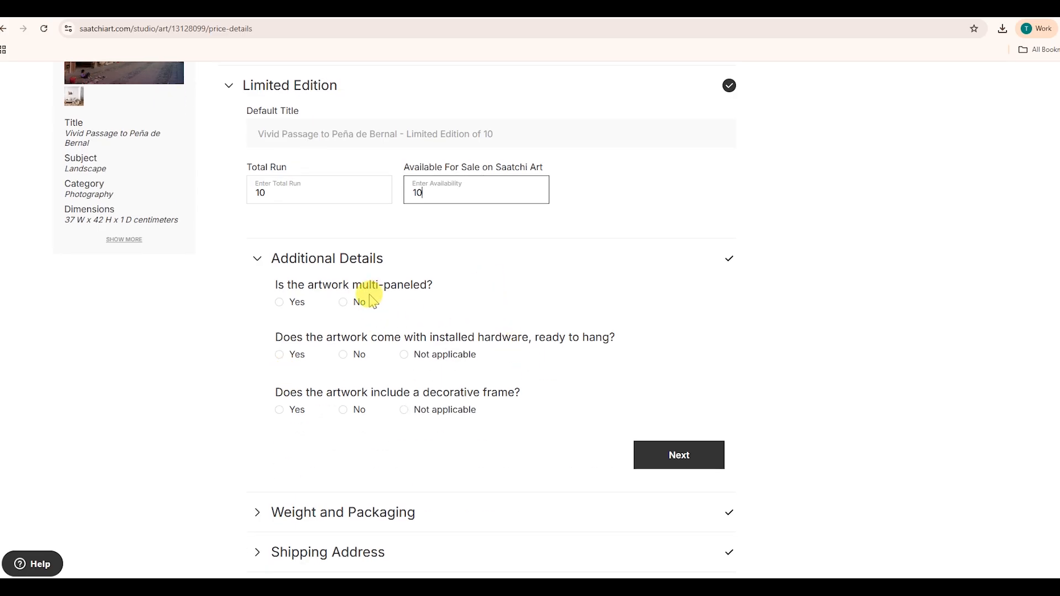
pyautogui.click(346, 305)
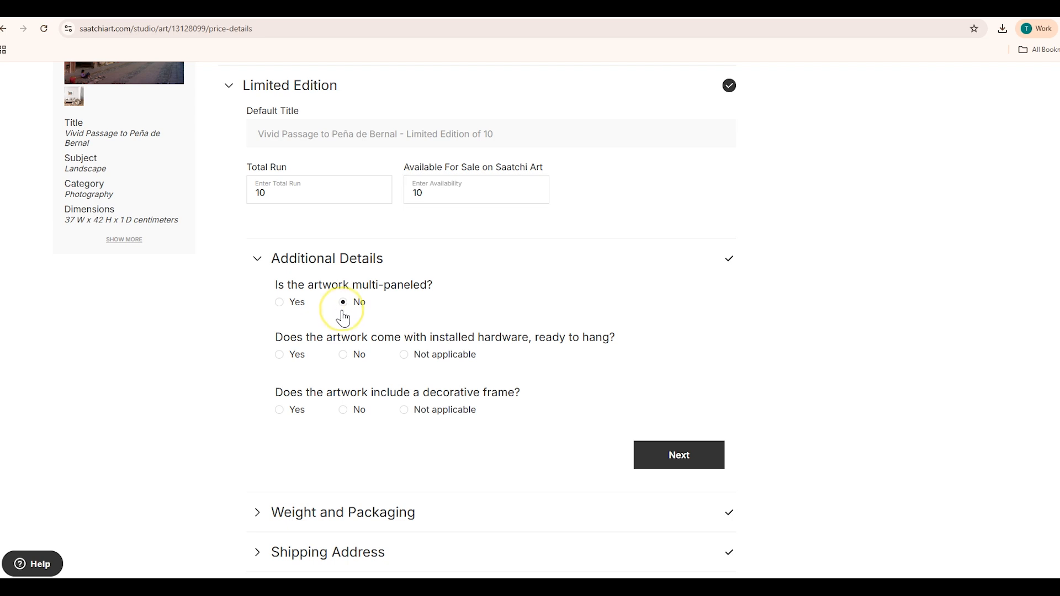
pyautogui.click(343, 356)
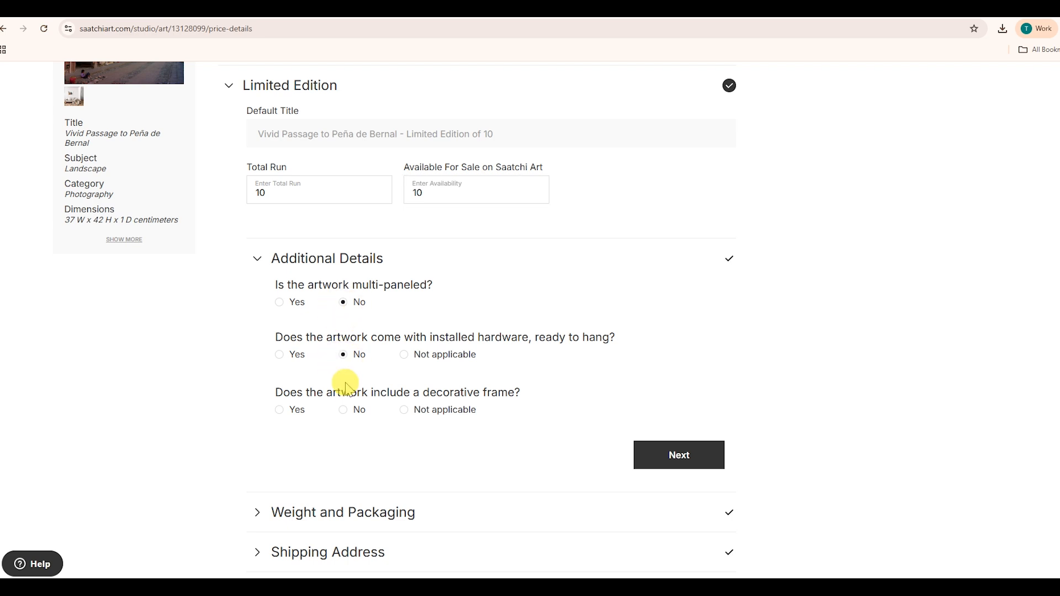
pyautogui.click(344, 410)
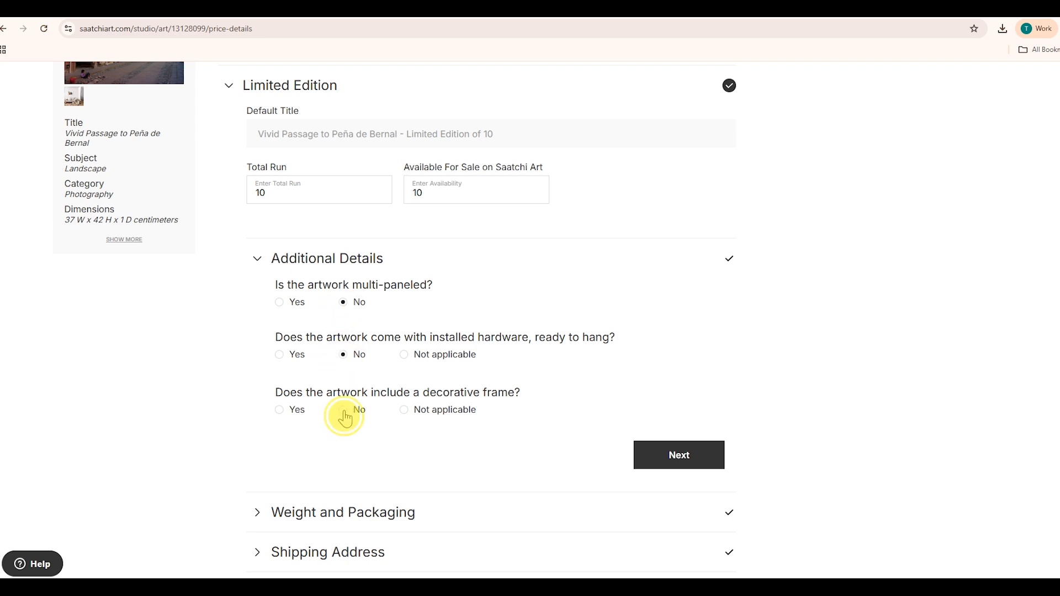
pyautogui.scroll(-1, 480, 290)
pyautogui.scroll(2, 480, 293)
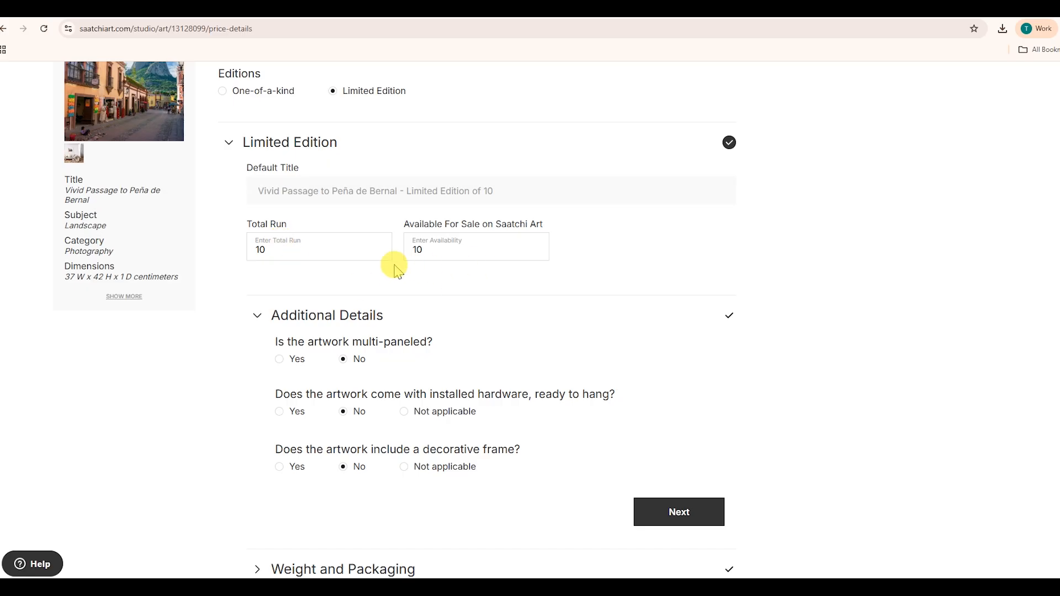
pyautogui.scroll(-1, 693, 381)
pyautogui.scroll(-1, 788, 379)
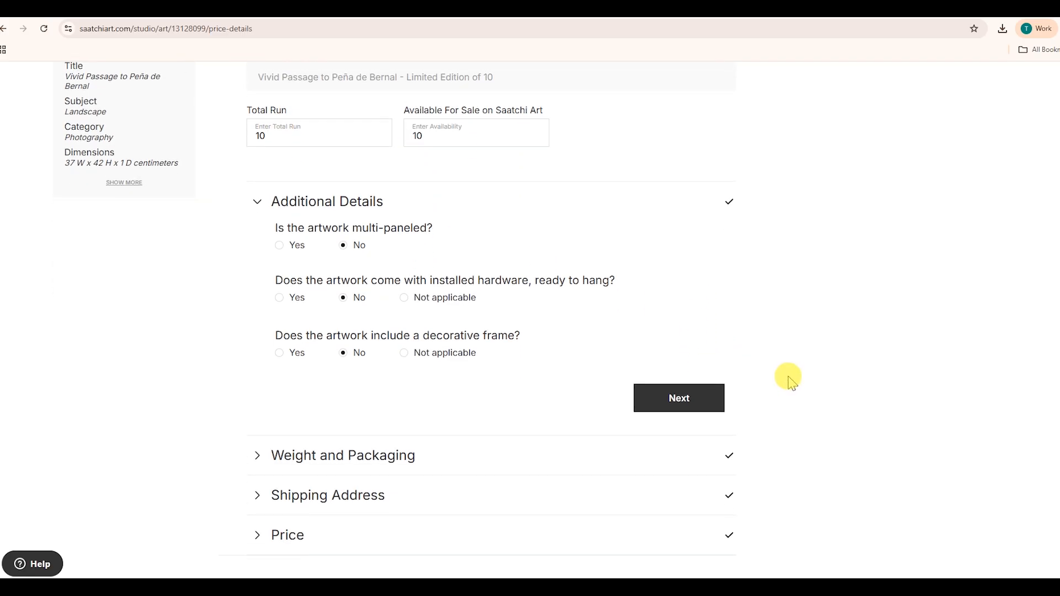
# Choose Box packaging with a shipping weight of 1 kg, and accept the existing shipping address
pyautogui.click(679, 397)
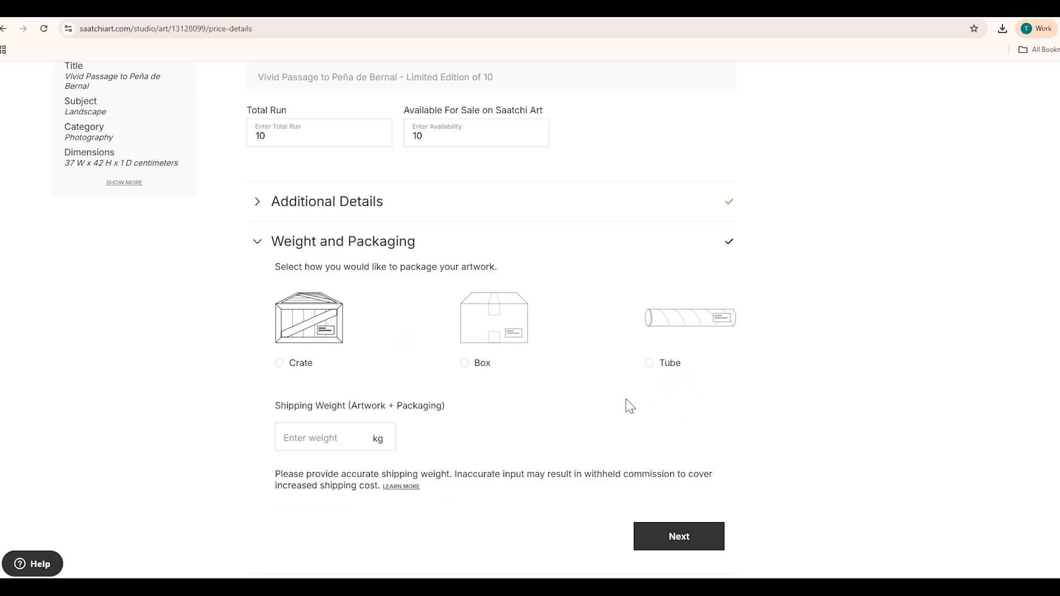
pyautogui.click(465, 366)
pyautogui.click(499, 321)
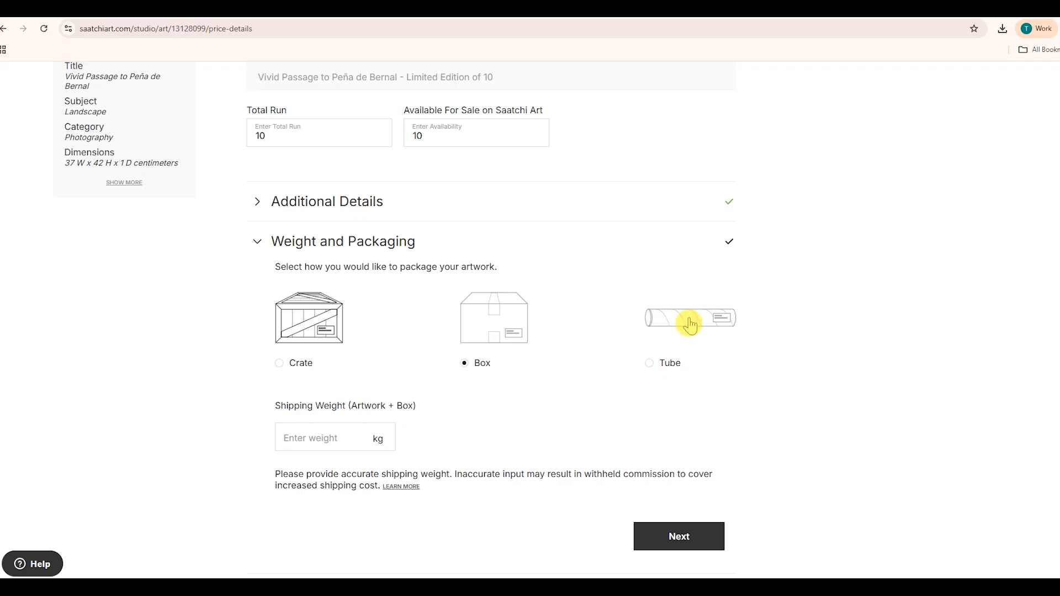
pyautogui.click(331, 433)
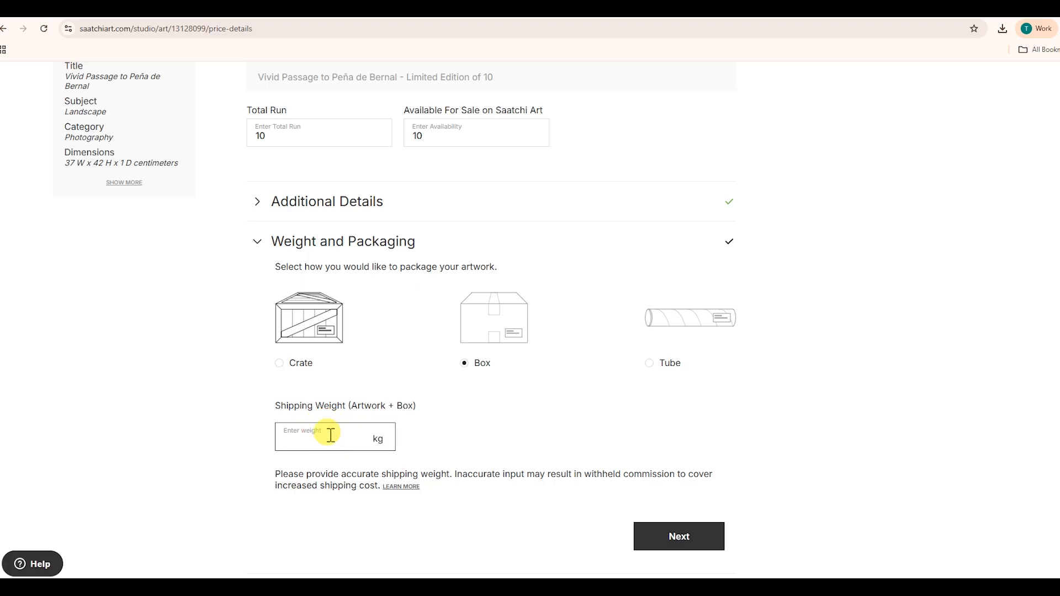
pyautogui.write('1')
pyautogui.scroll(-1, 535, 405)
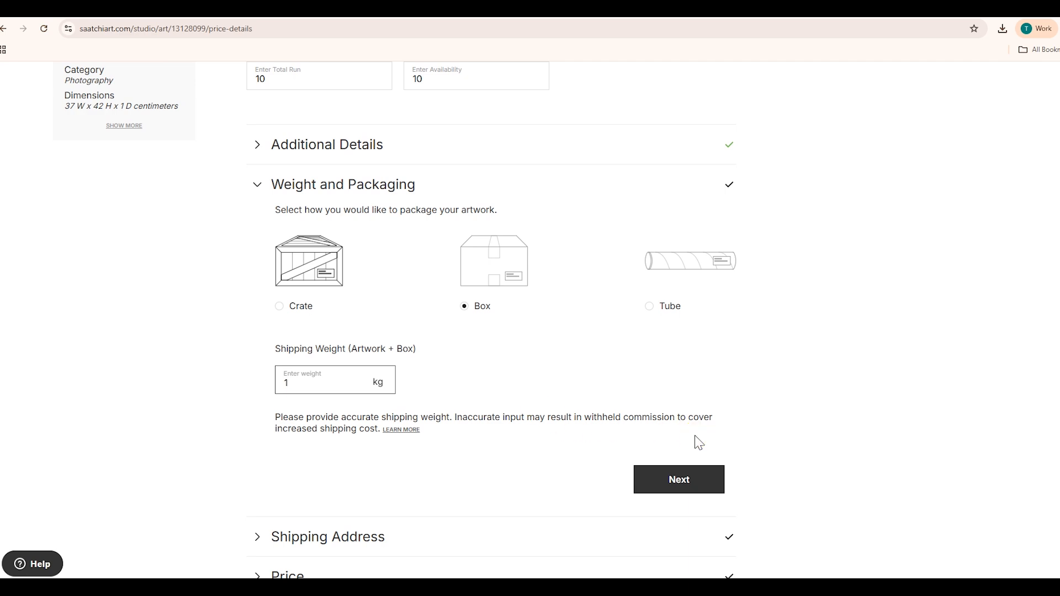
pyautogui.click(679, 478)
pyautogui.click(682, 484)
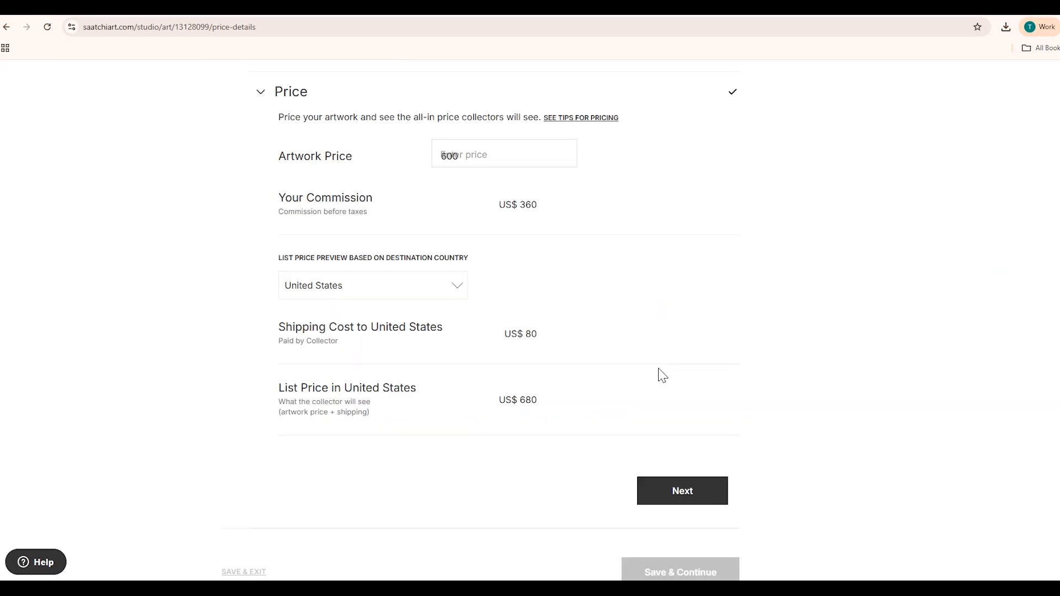
# Price the artwork at US$ 600, save the Price & Details section and continue to Prints
pyautogui.click(486, 157)
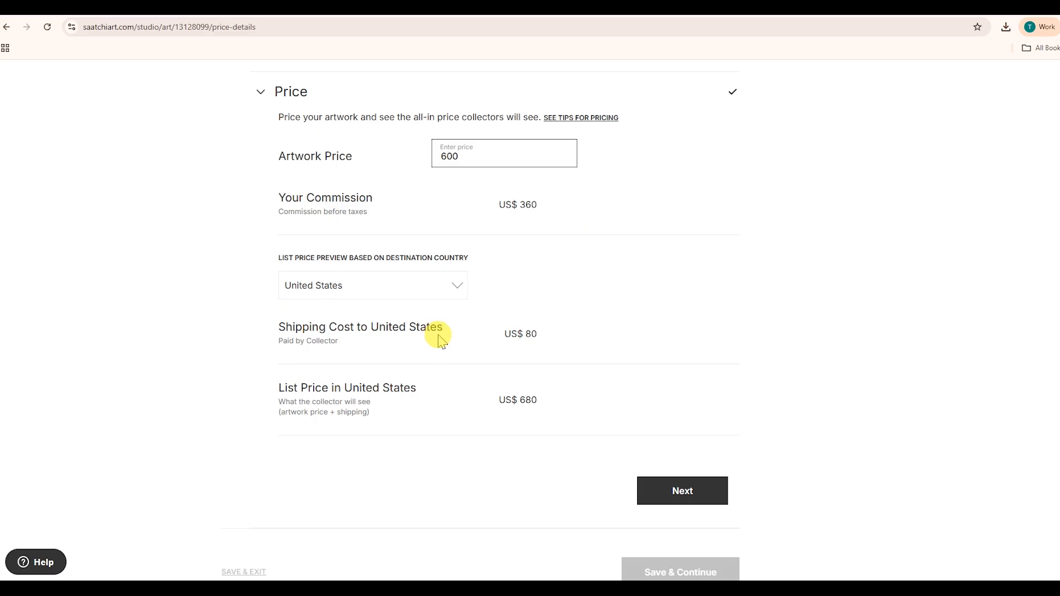
pyautogui.scroll(-1, 441, 339)
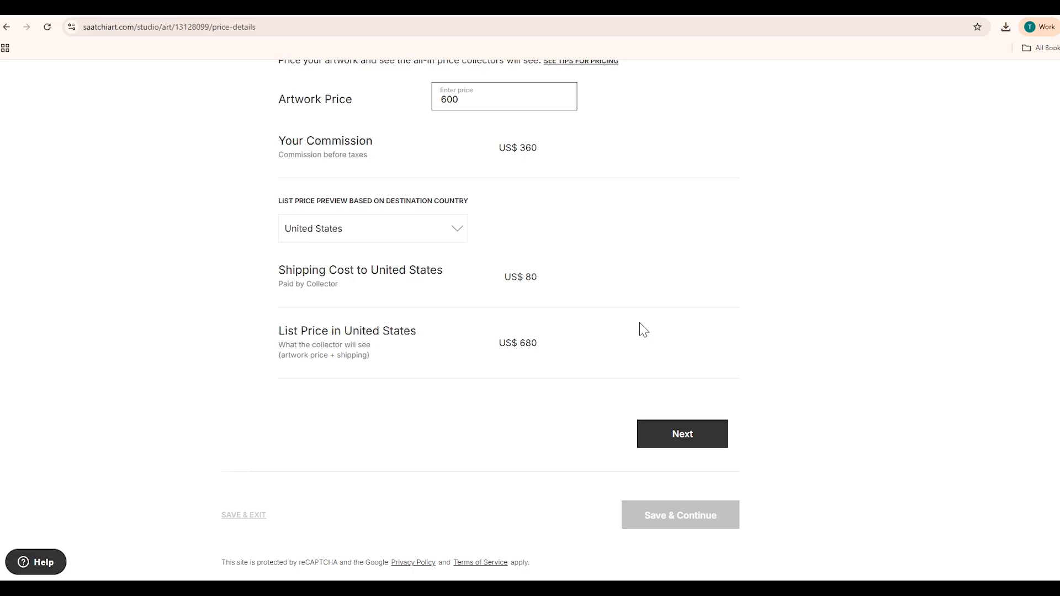
pyautogui.click(680, 442)
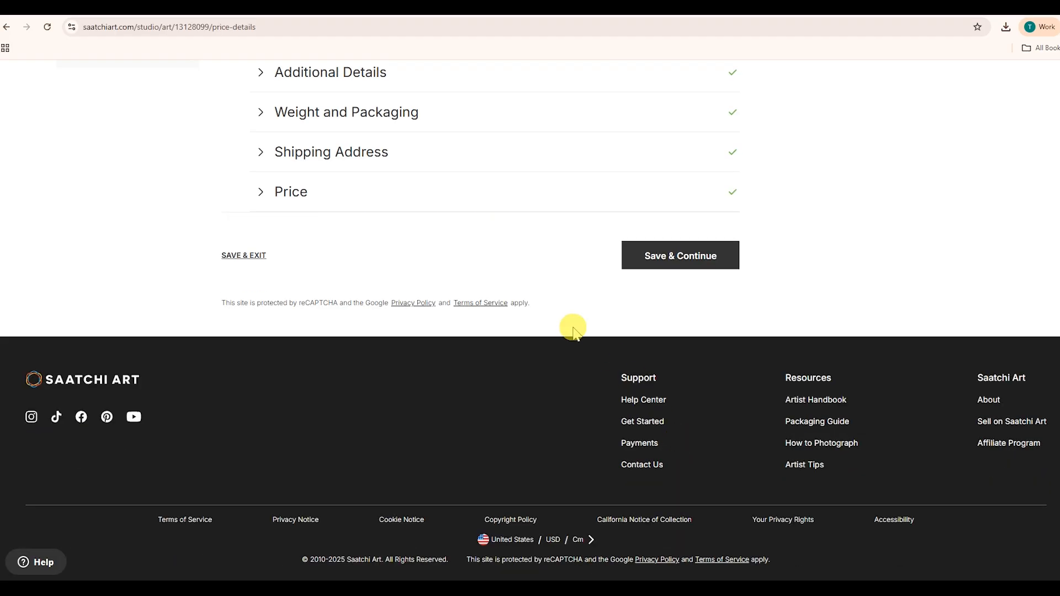
pyautogui.click(682, 259)
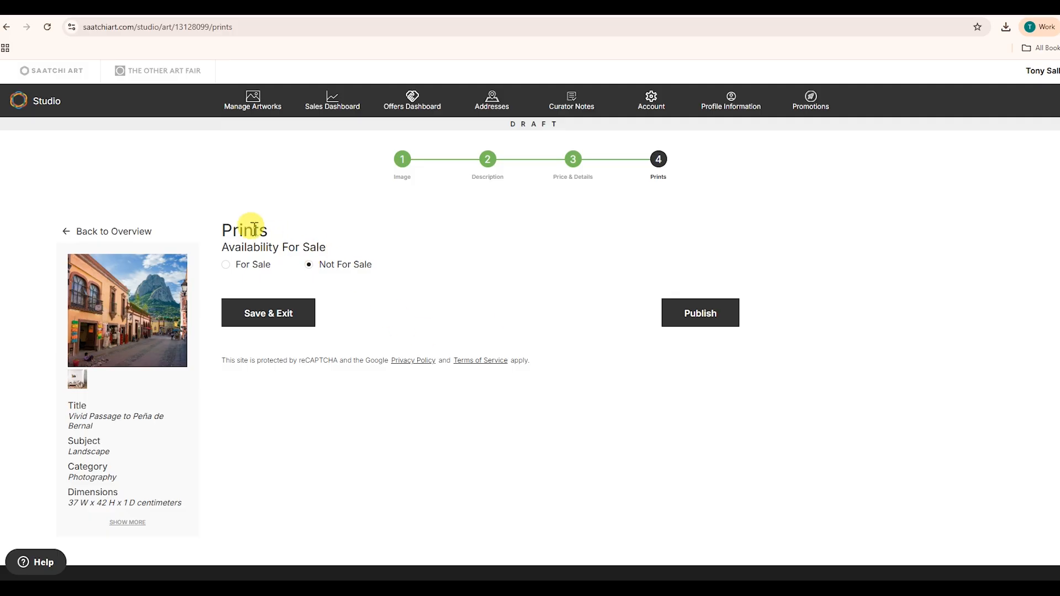
pyautogui.click(249, 268)
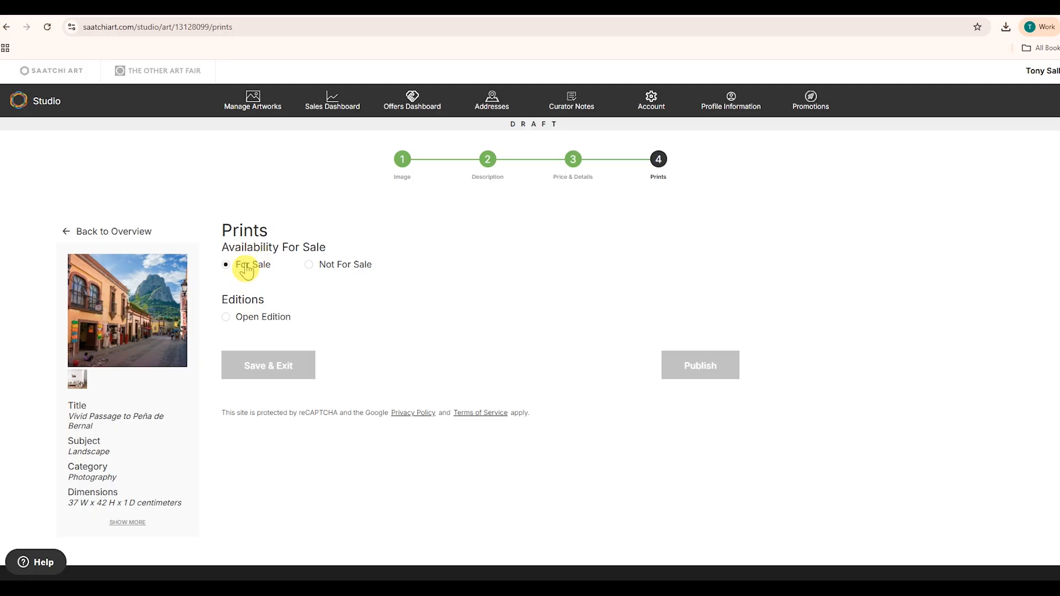
pyautogui.click(238, 317)
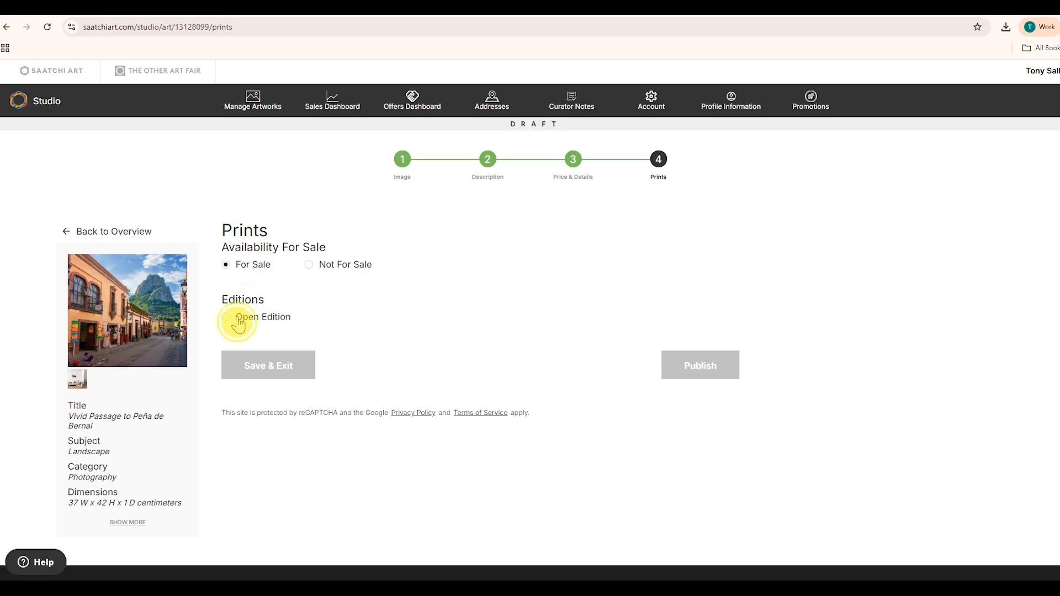
pyautogui.scroll(-5, 464, 326)
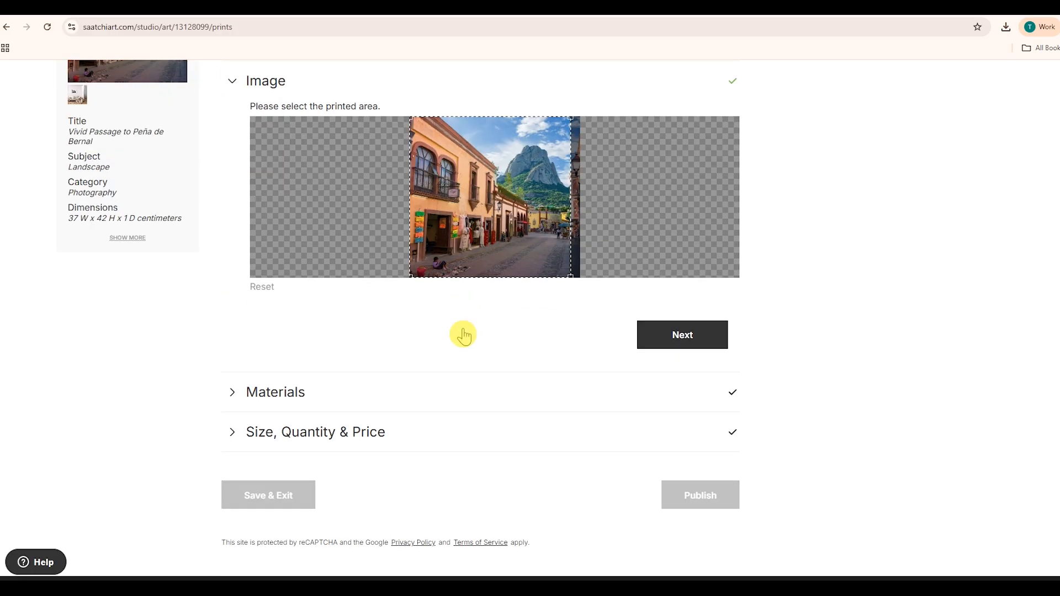
pyautogui.scroll(5, 457, 371)
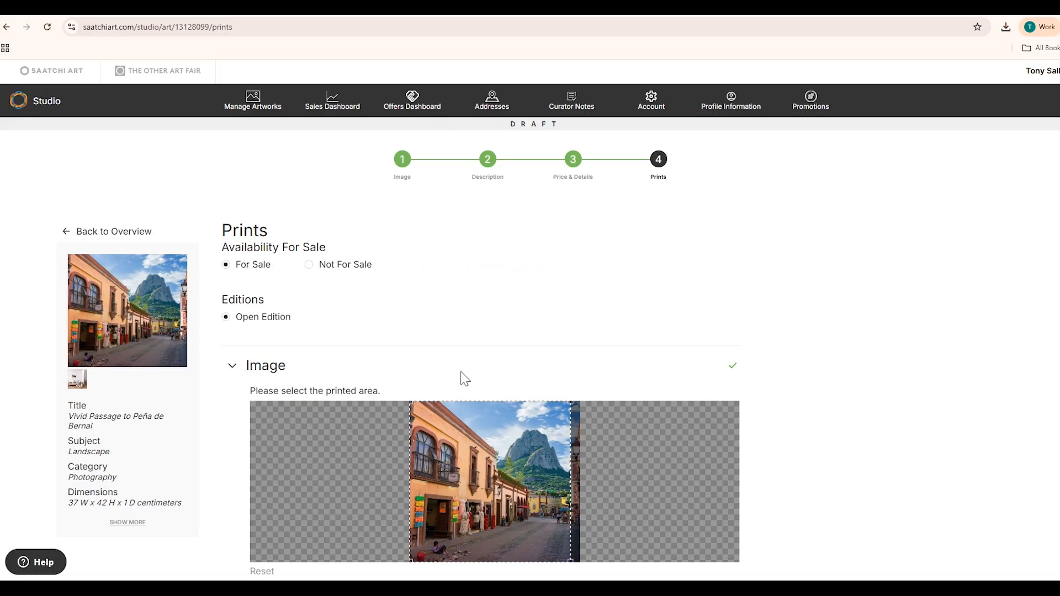
# Mark prints as Not For Sale, and publish the artwork and review its overview
pyautogui.click(309, 266)
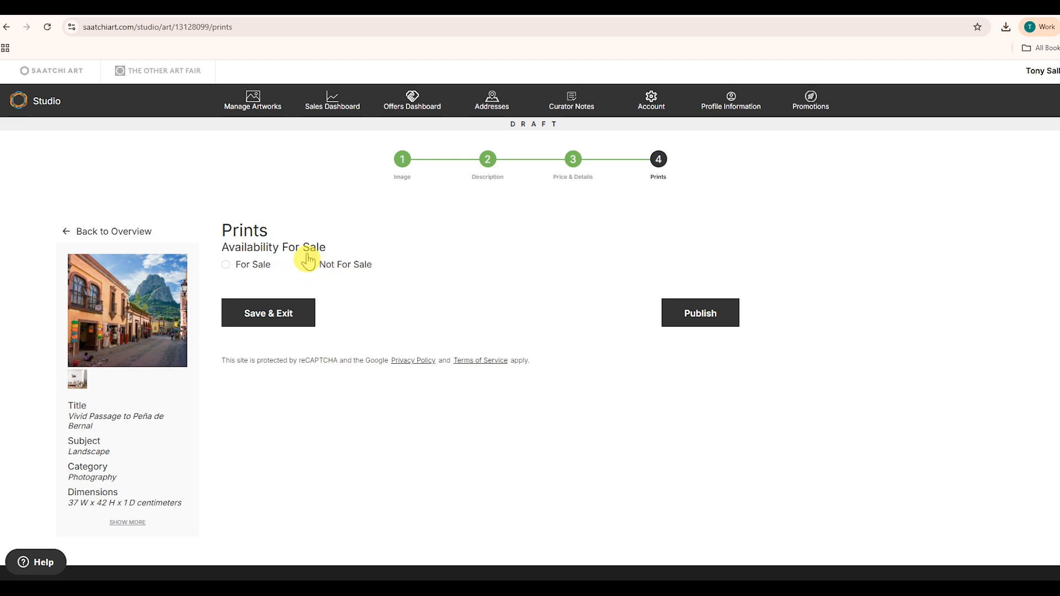
pyautogui.click(689, 320)
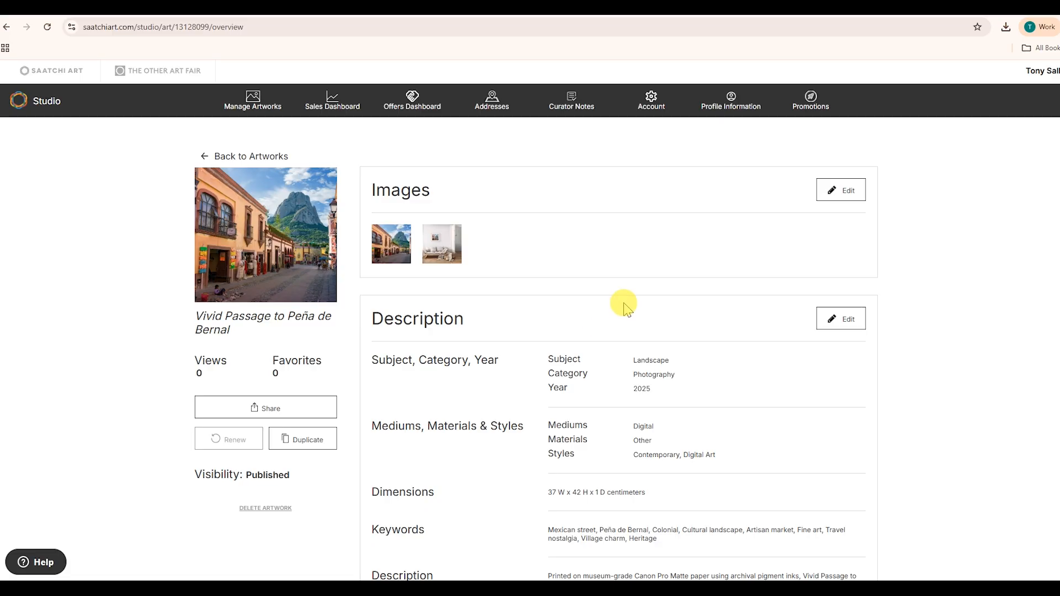
pyautogui.scroll(-7, 628, 310)
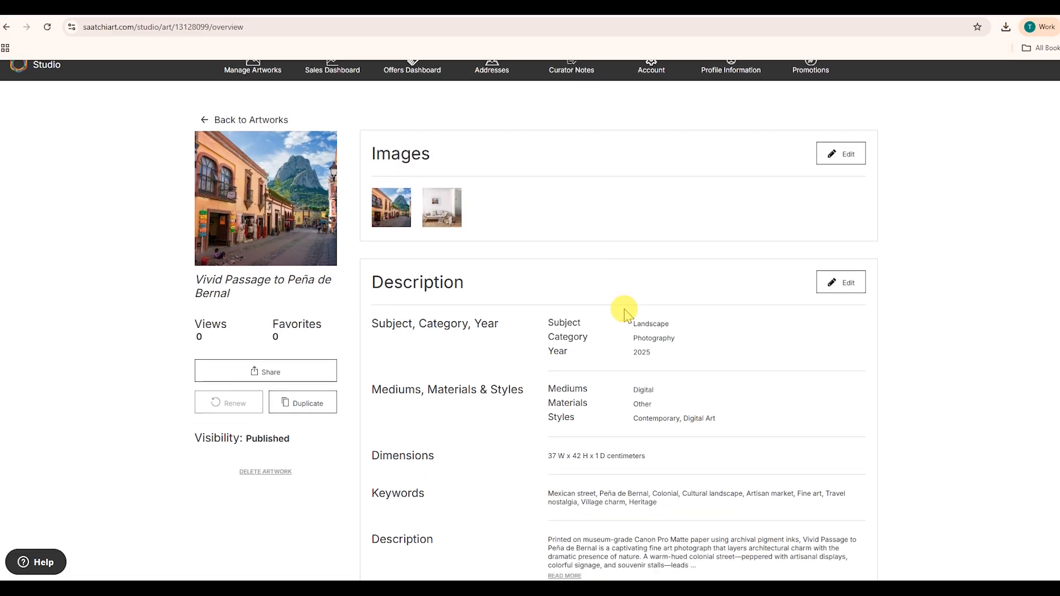
pyautogui.scroll(-2, 682, 315)
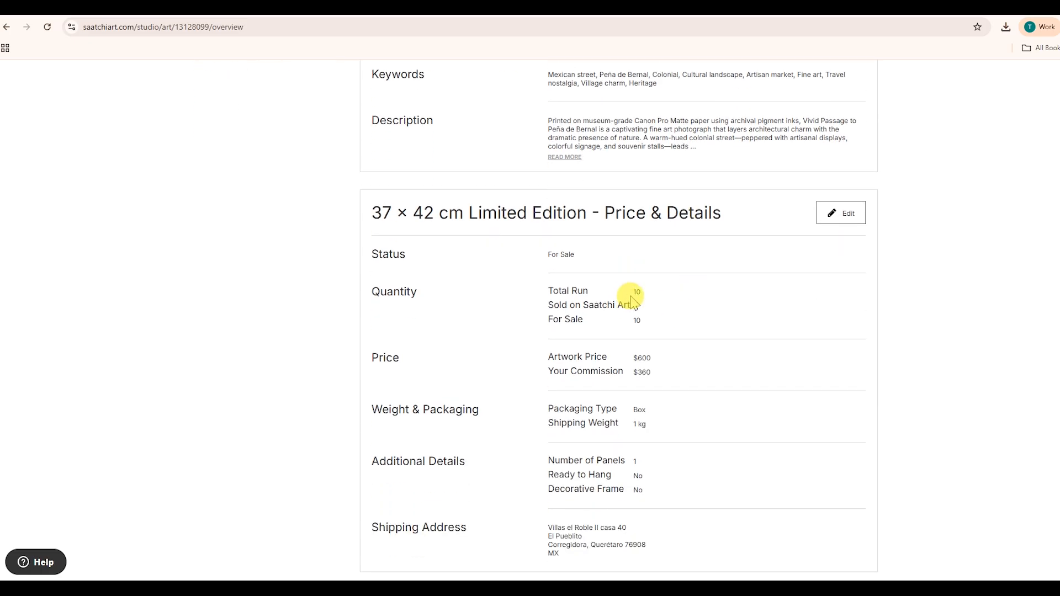
pyautogui.scroll(-1, 643, 324)
pyautogui.scroll(-4, 657, 317)
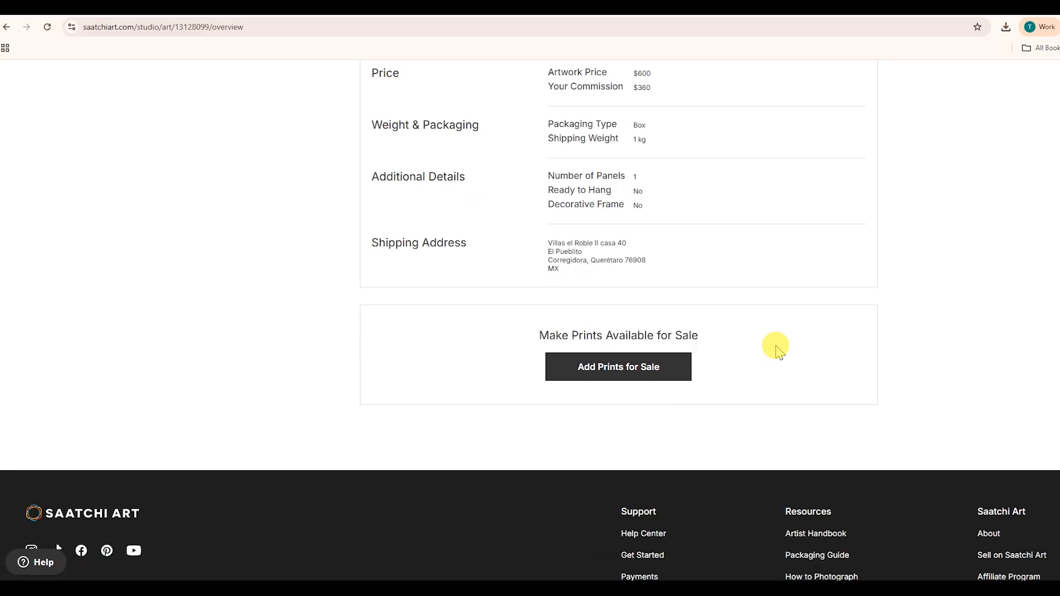
pyautogui.scroll(10, 773, 346)
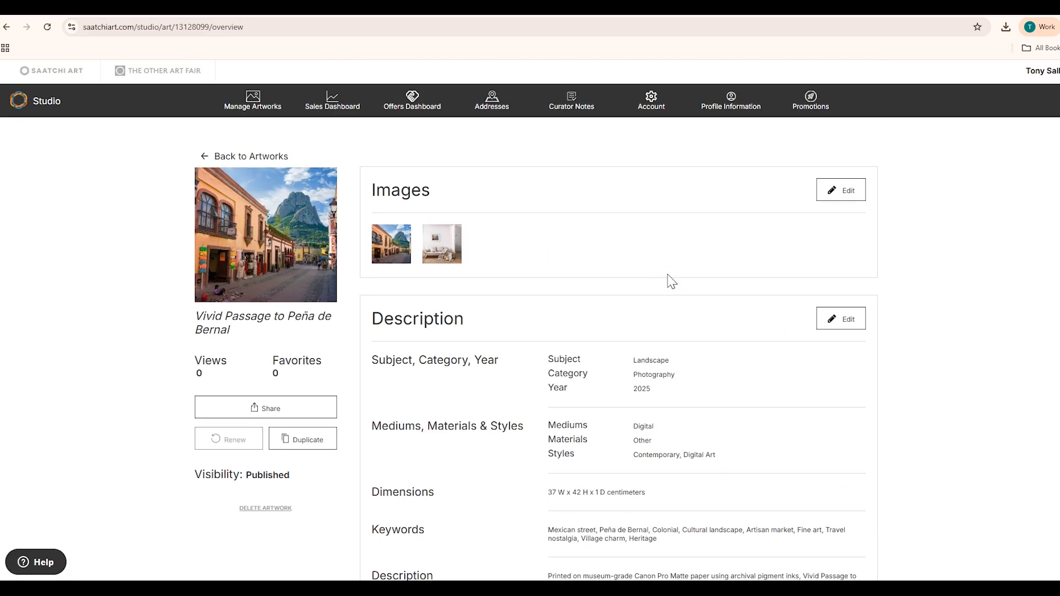